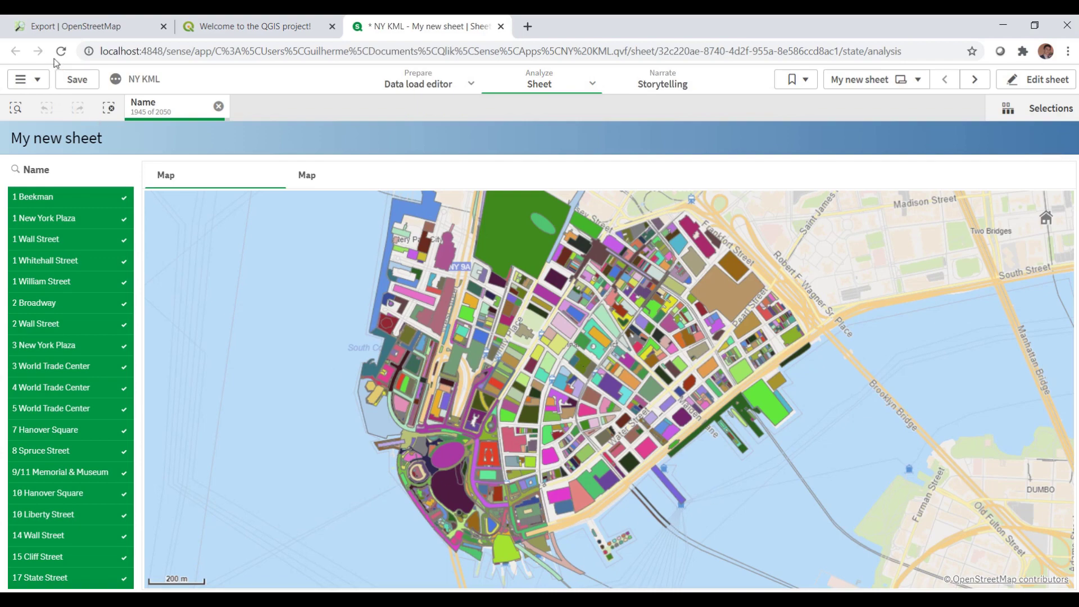
- Glance through the OpenStreetMap, QGIS and Qlik tabs, then close the NY KML sheet tab
left_click(76, 26)
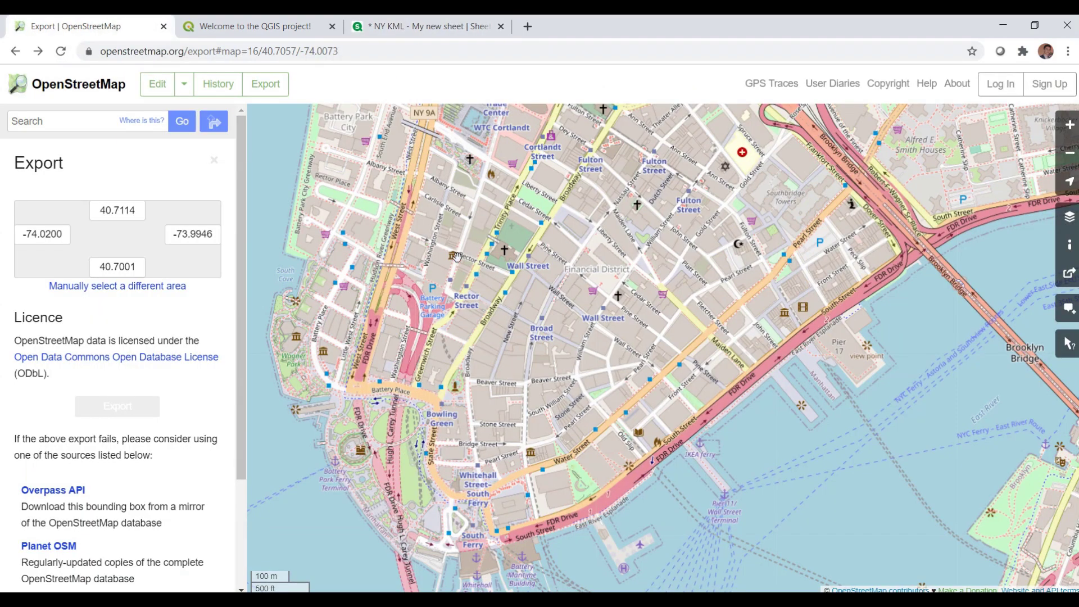
left_click(278, 33)
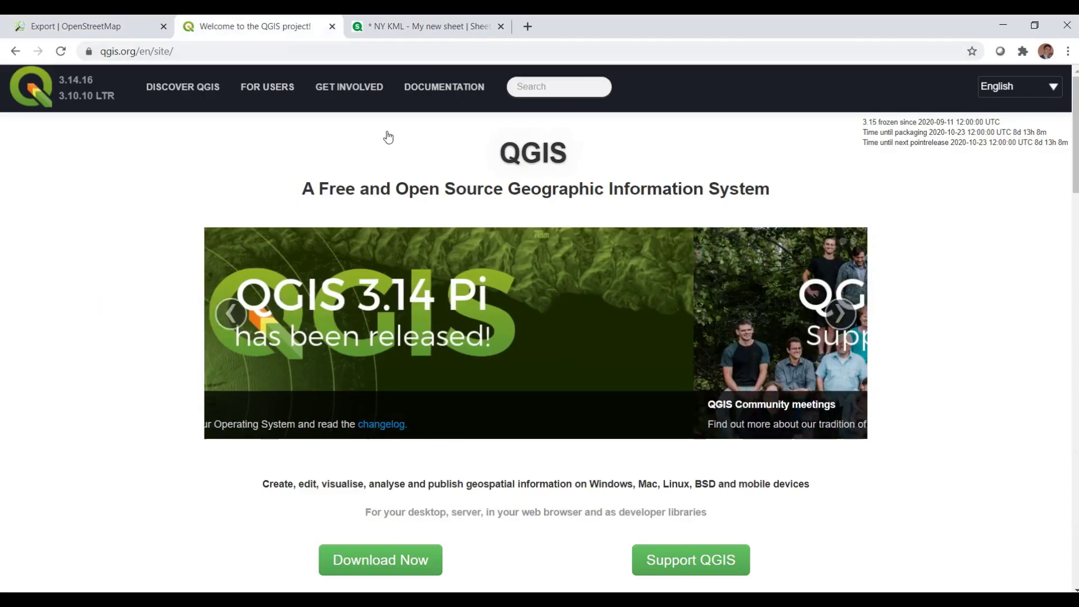
left_click(447, 28)
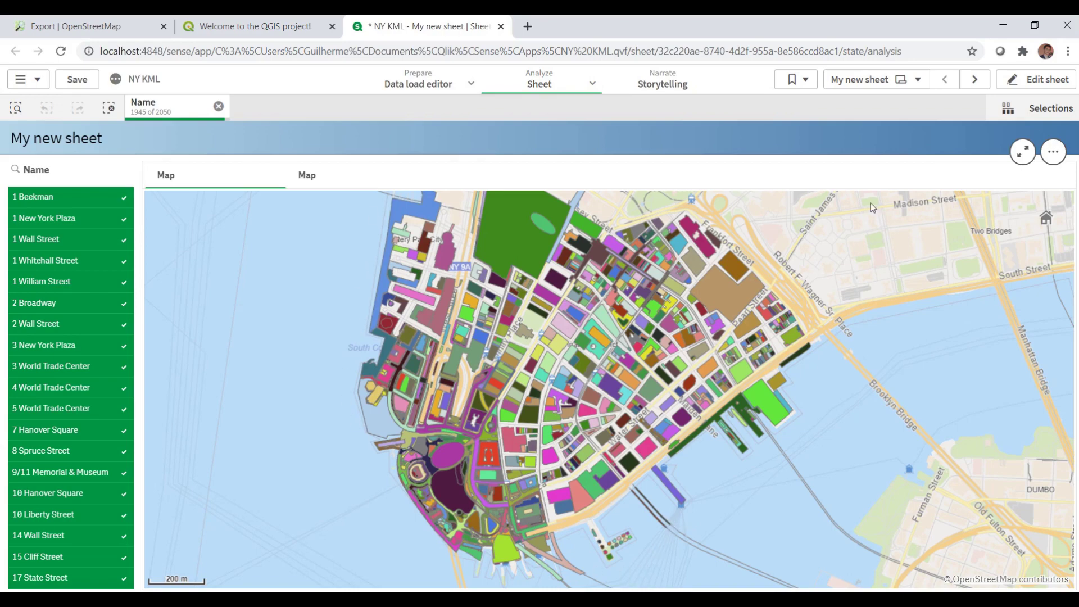
key("ctrl+w")
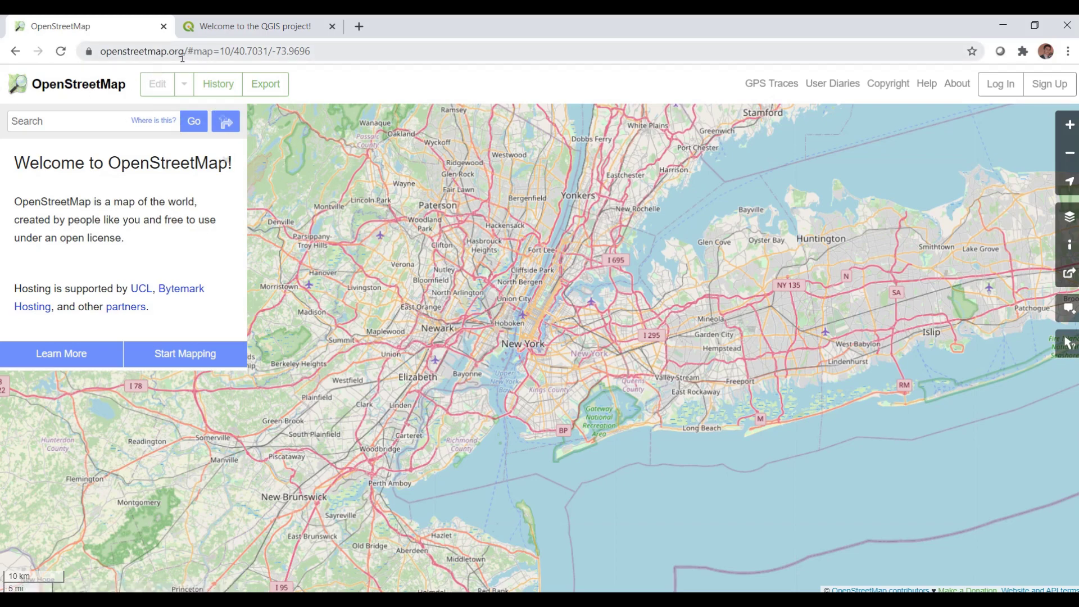
- Frame Lower Manhattan's tip in the OpenStreetMap export panel and download it as map.osm
left_click(267, 93)
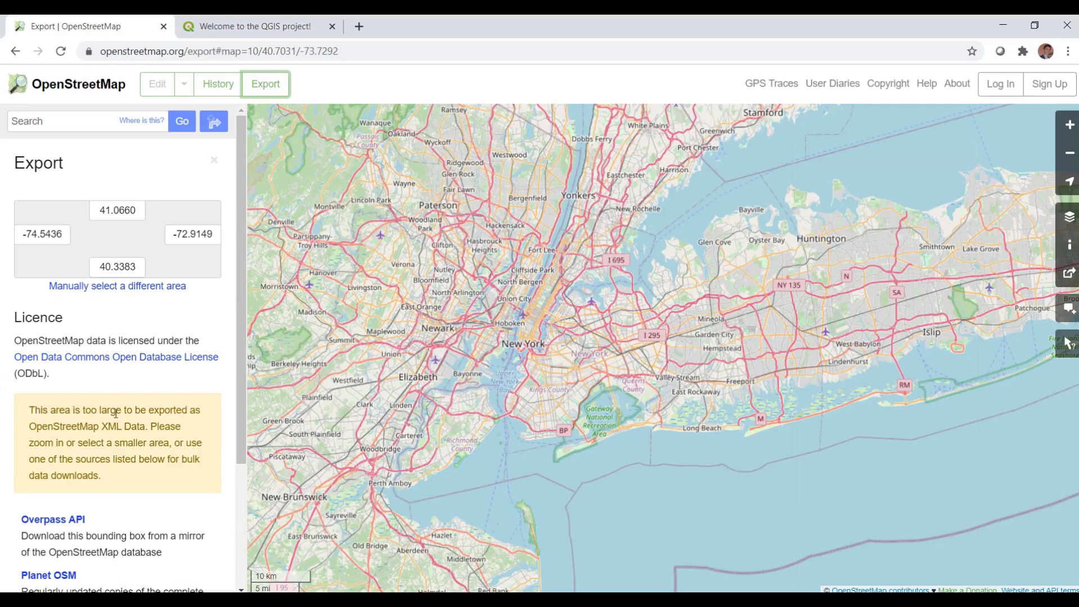
scroll(521, 338, "up", 4)
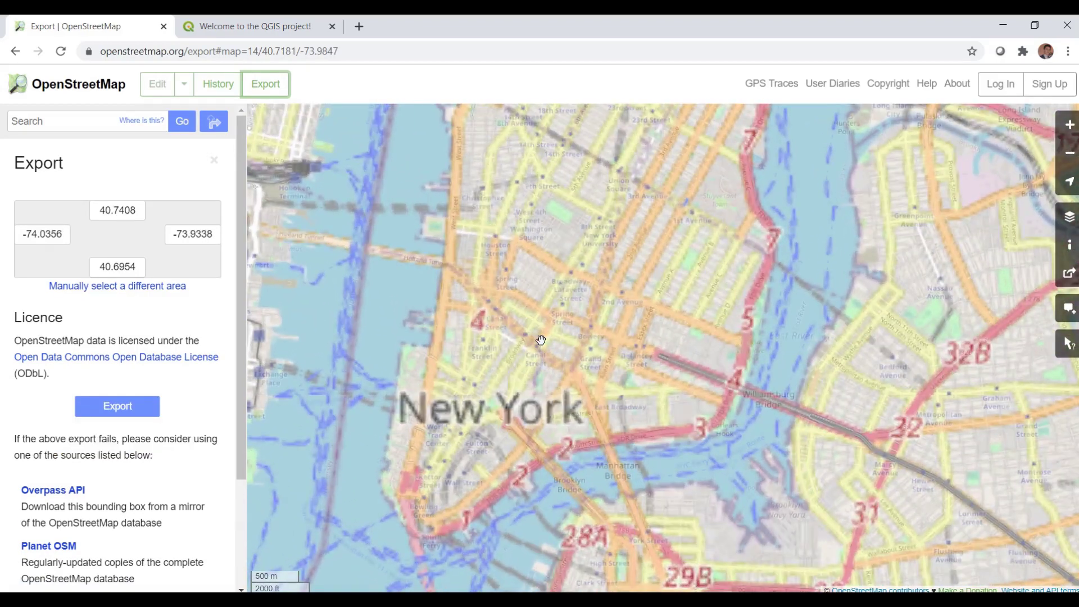
left_click_drag(572, 259, 574, 275)
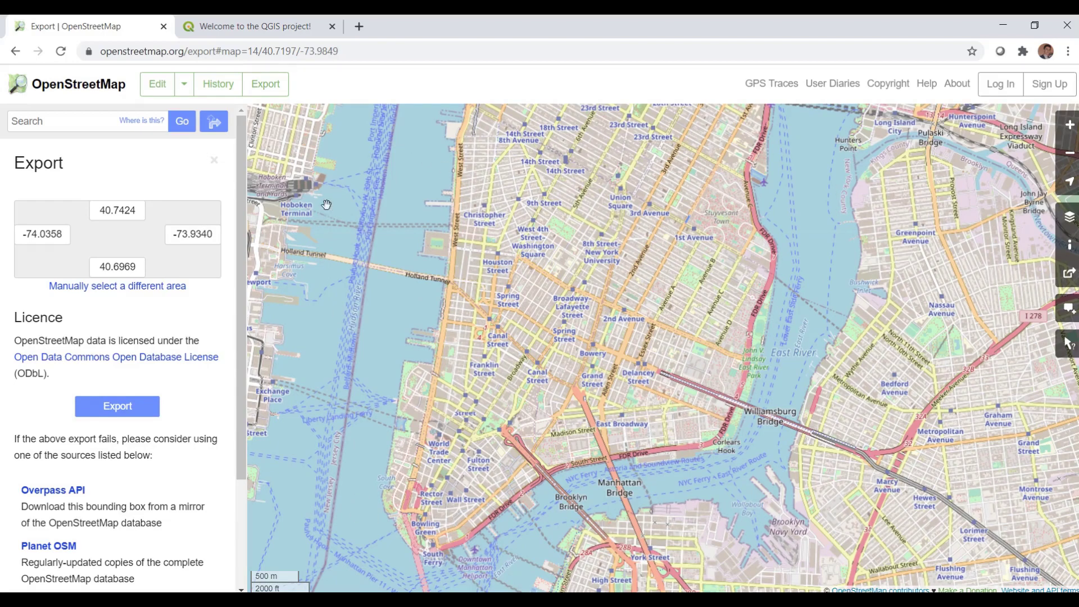
left_click(122, 408)
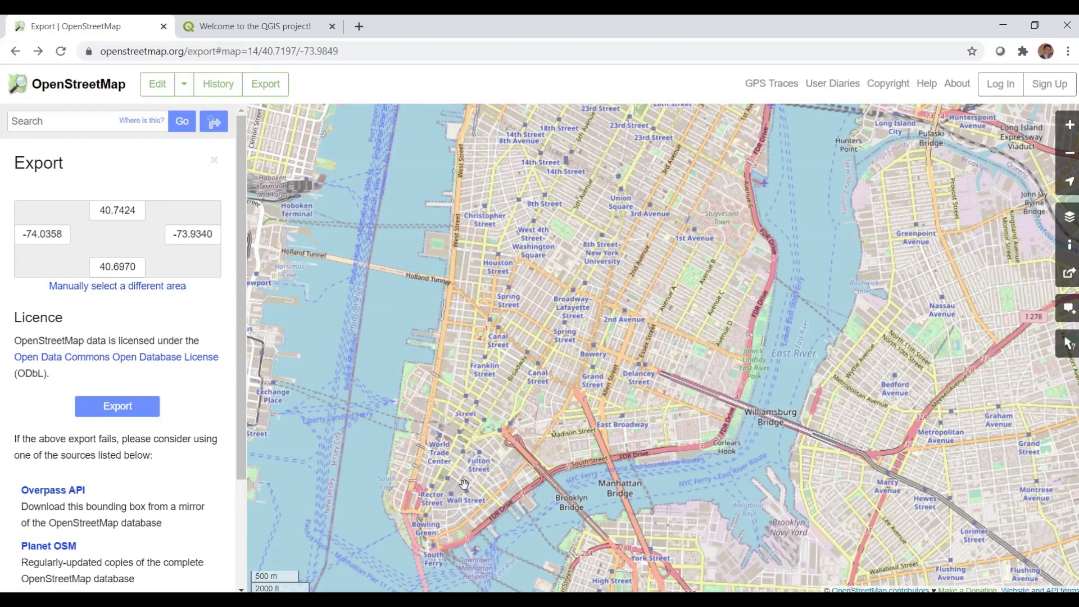
left_click_drag(464, 484, 541, 415)
scroll(482, 439, "up", 3)
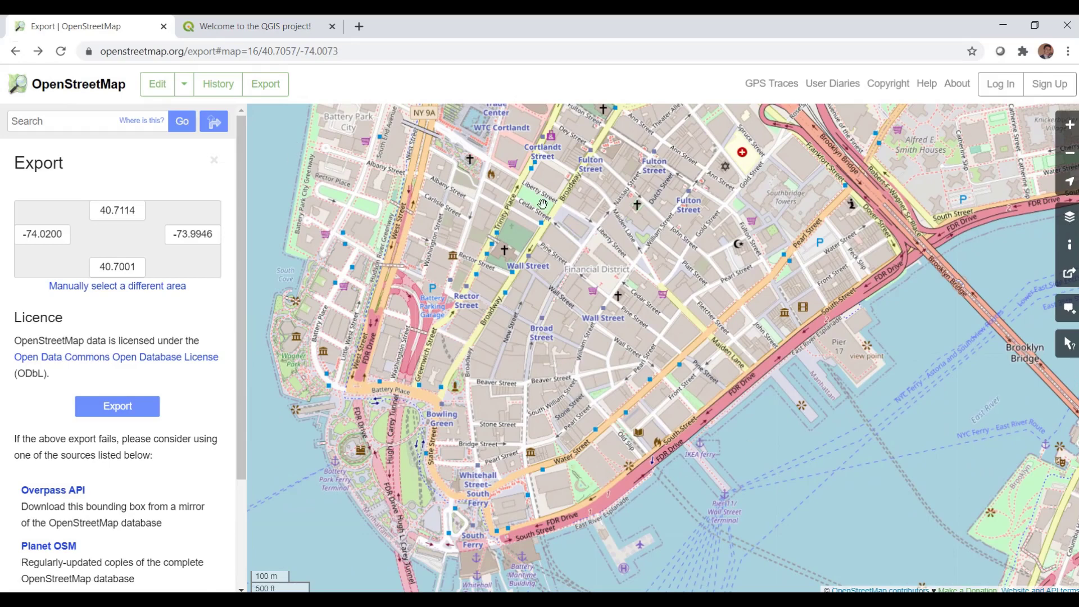
left_click(133, 413)
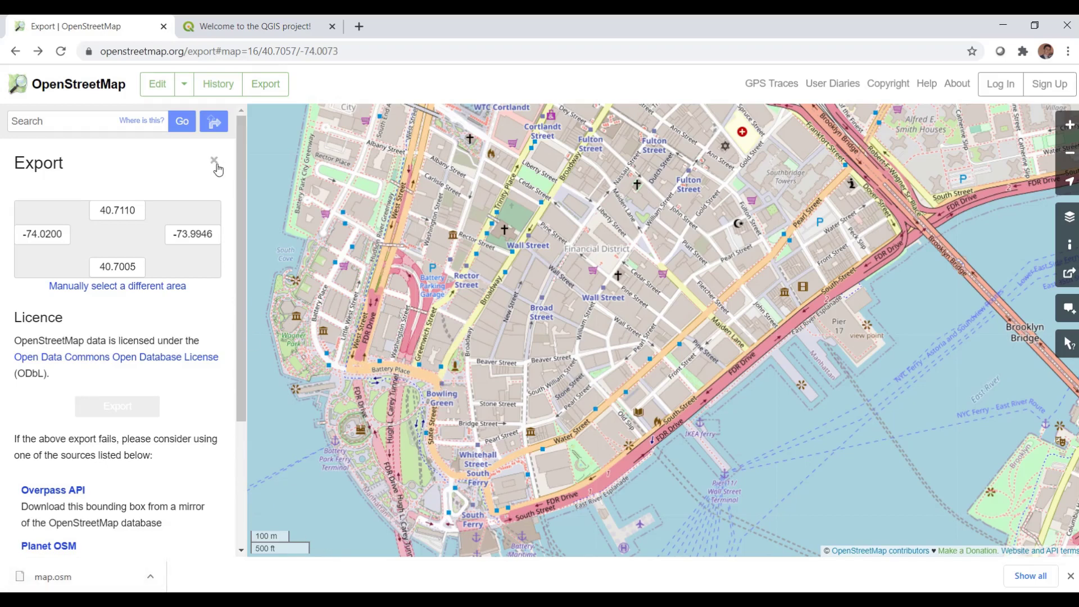
left_click(257, 26)
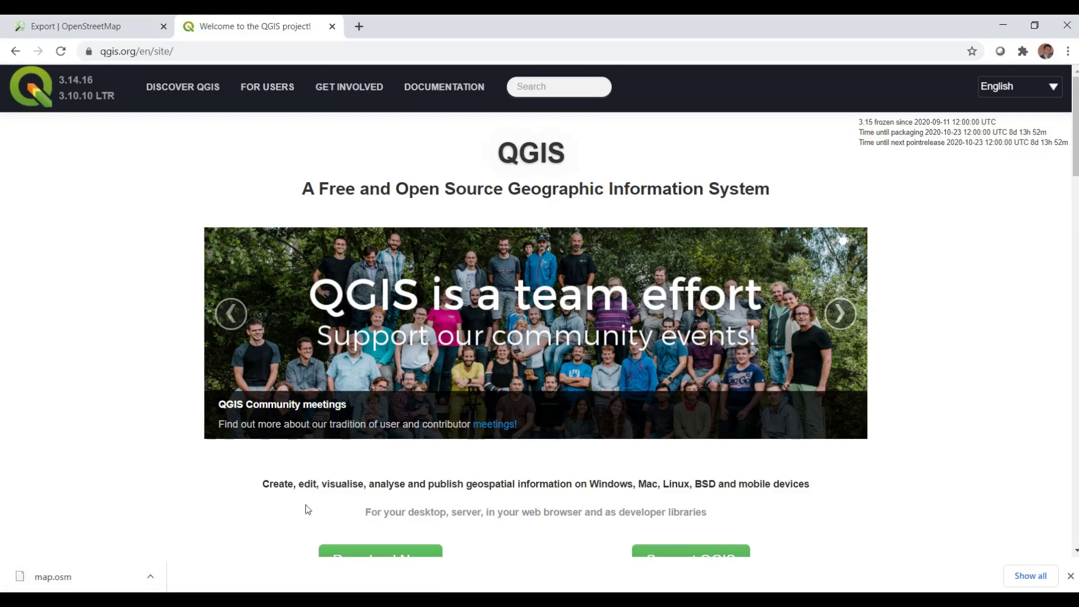
scroll(298, 502, "down", 1)
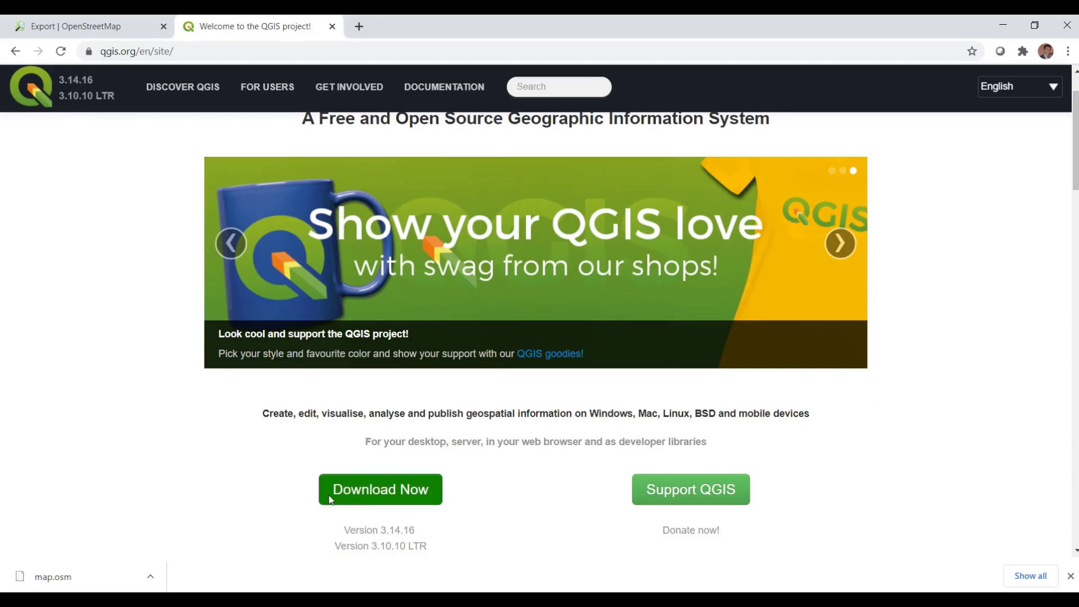
scroll(302, 494, "up", 1)
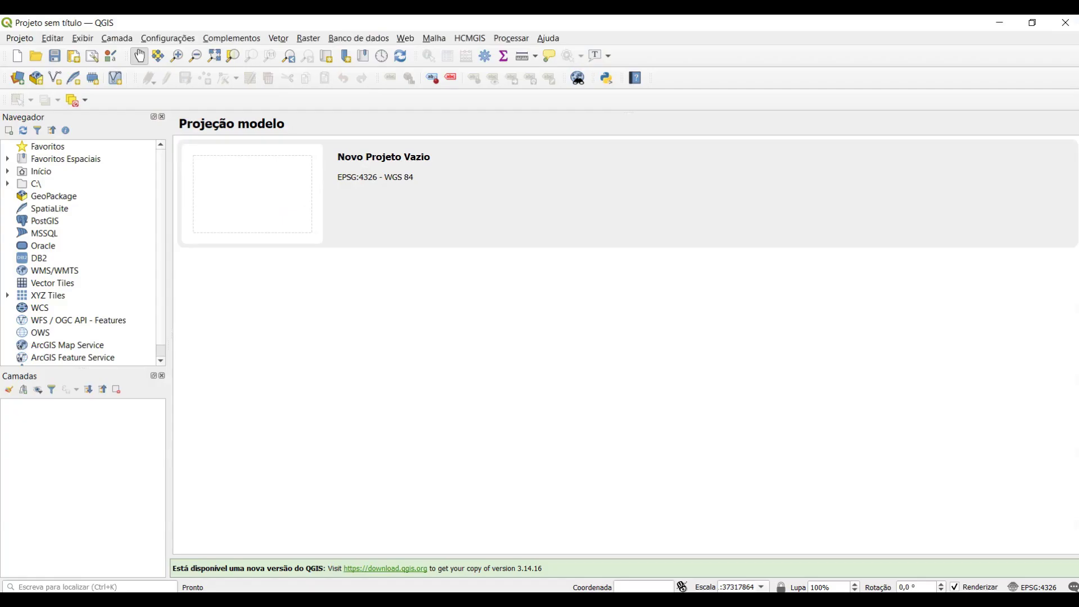
- Load map.osm into QGIS with all five OSM layers and toggle their visibility
left_click_drag(50, 577, 297, 384)
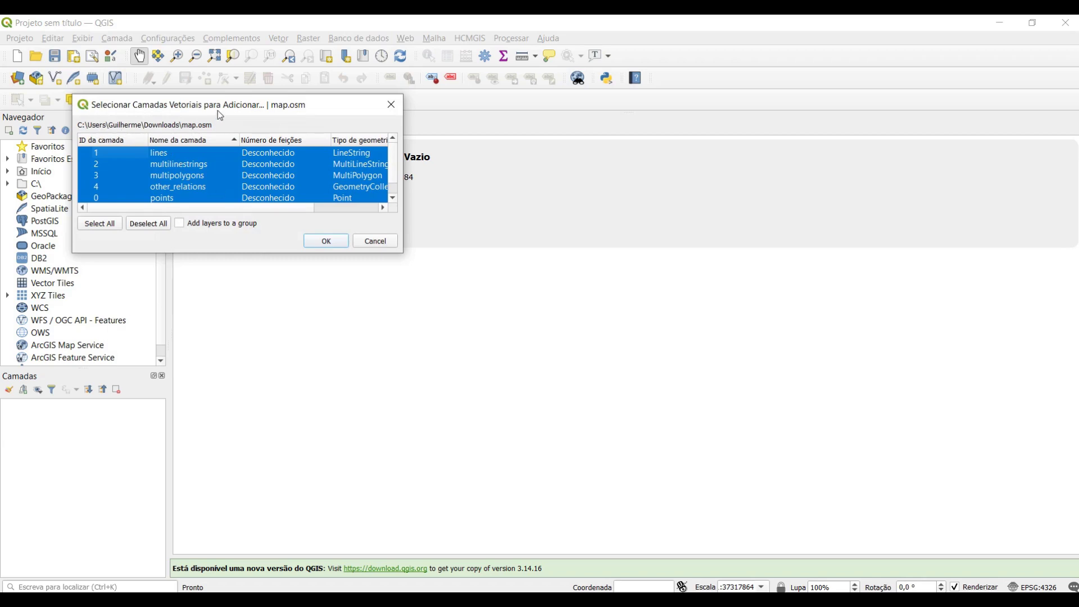
left_click(327, 241)
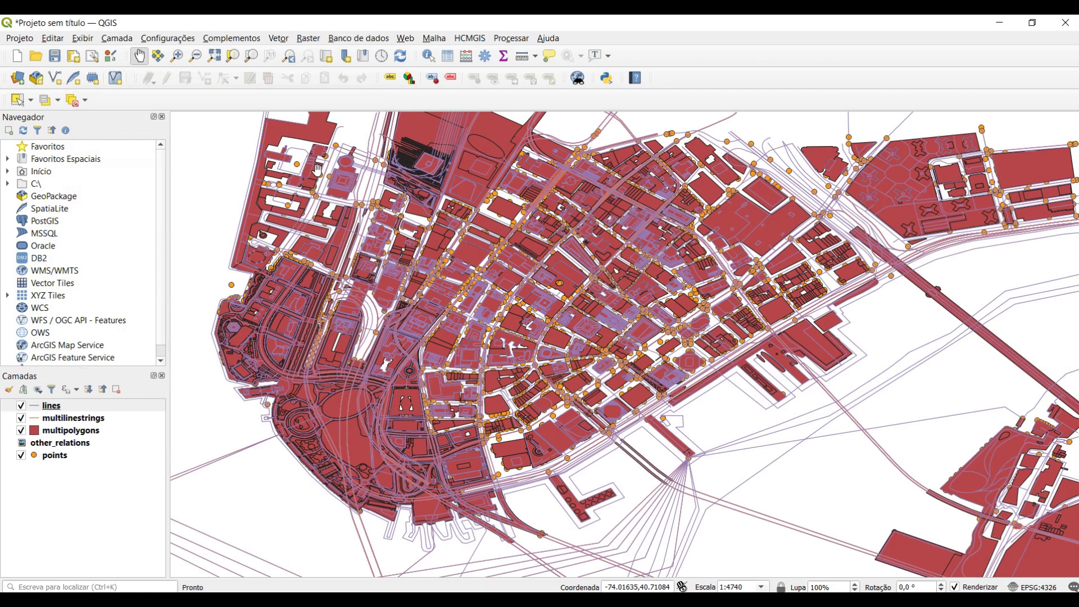
left_click(21, 406)
left_click(22, 419)
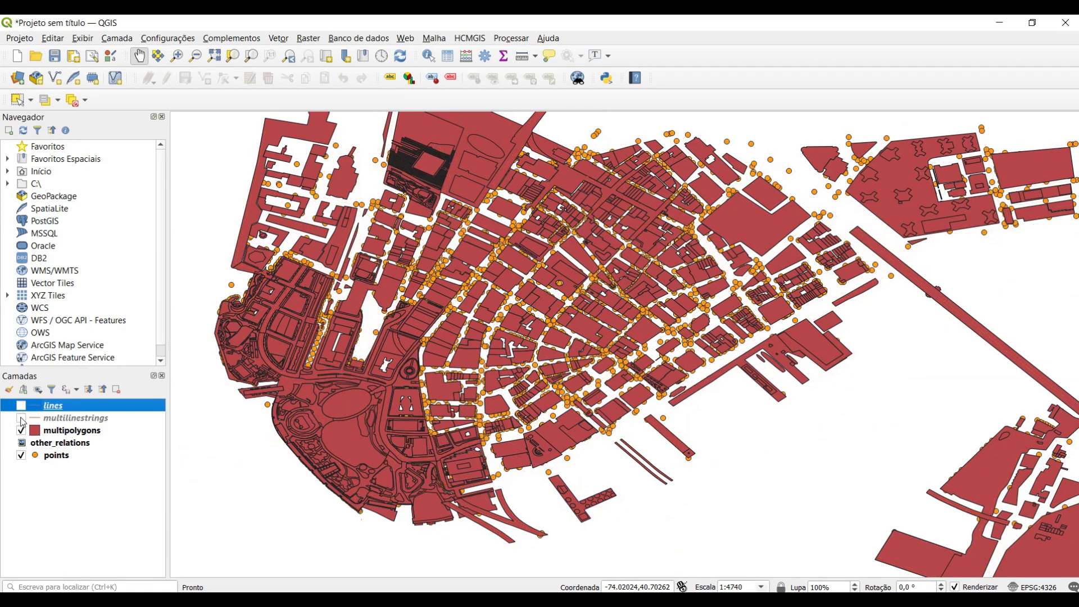
left_click(22, 456)
left_click(21, 455)
- Remove the lines, multilinestrings, other_relations and points layers, leaving only multipolygons
right_click(53, 407)
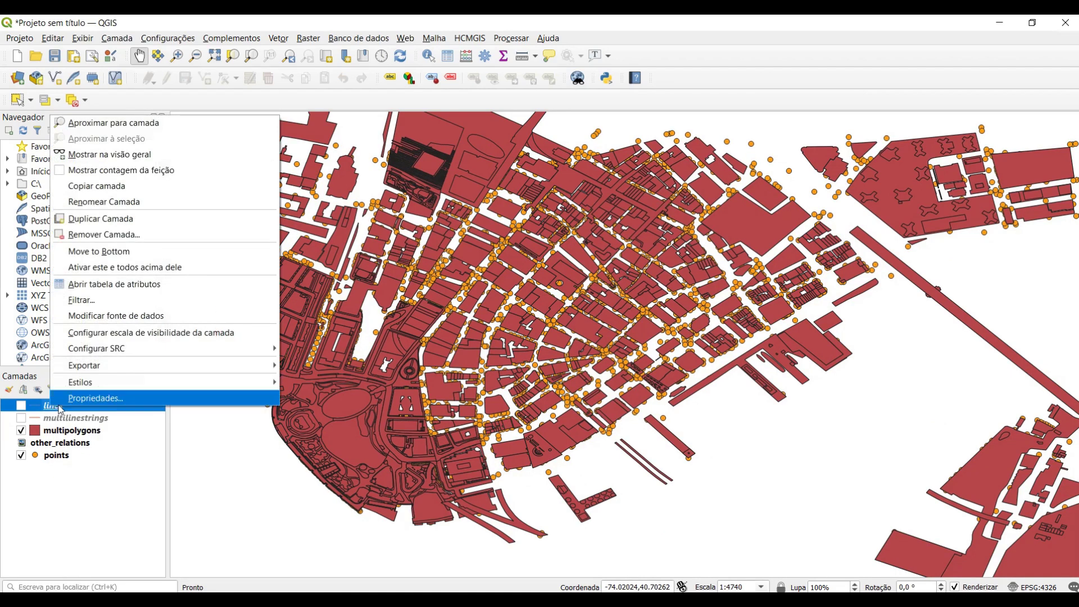
left_click(109, 240)
left_click(541, 327)
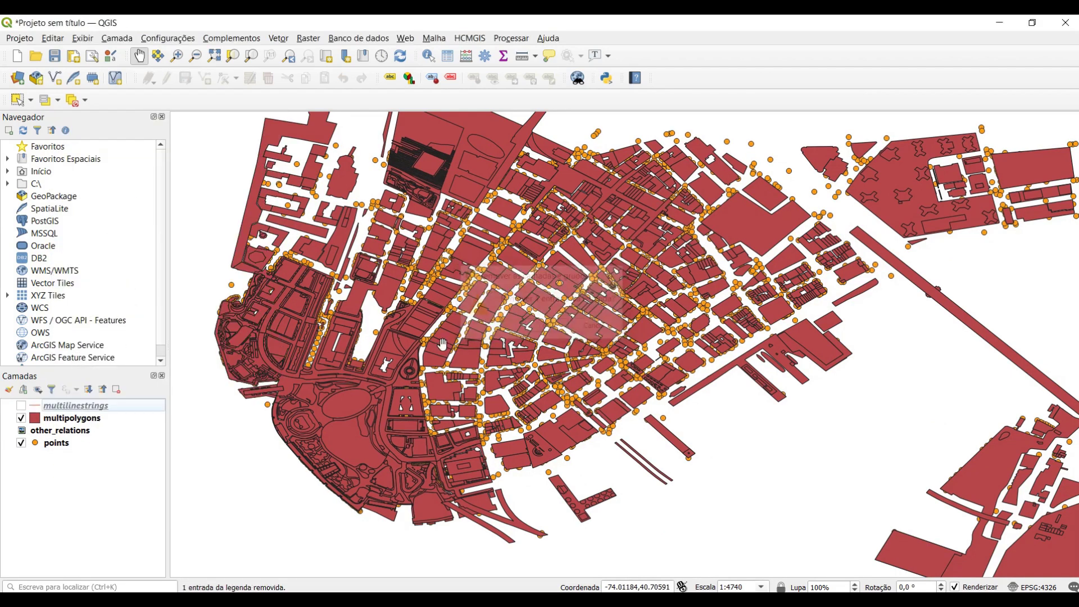
right_click(90, 407)
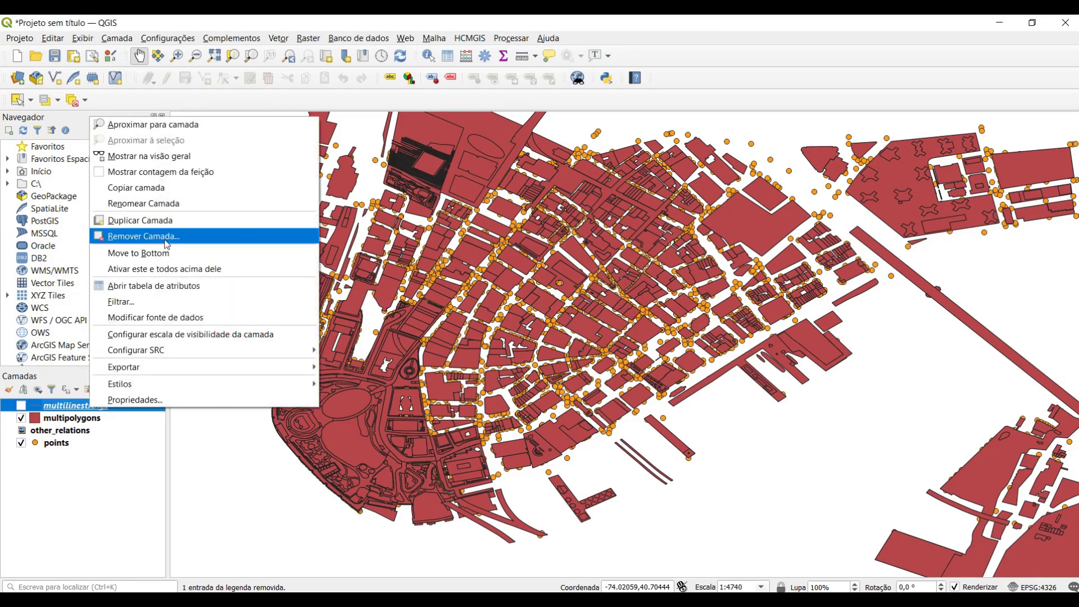
left_click(143, 236)
left_click(542, 328)
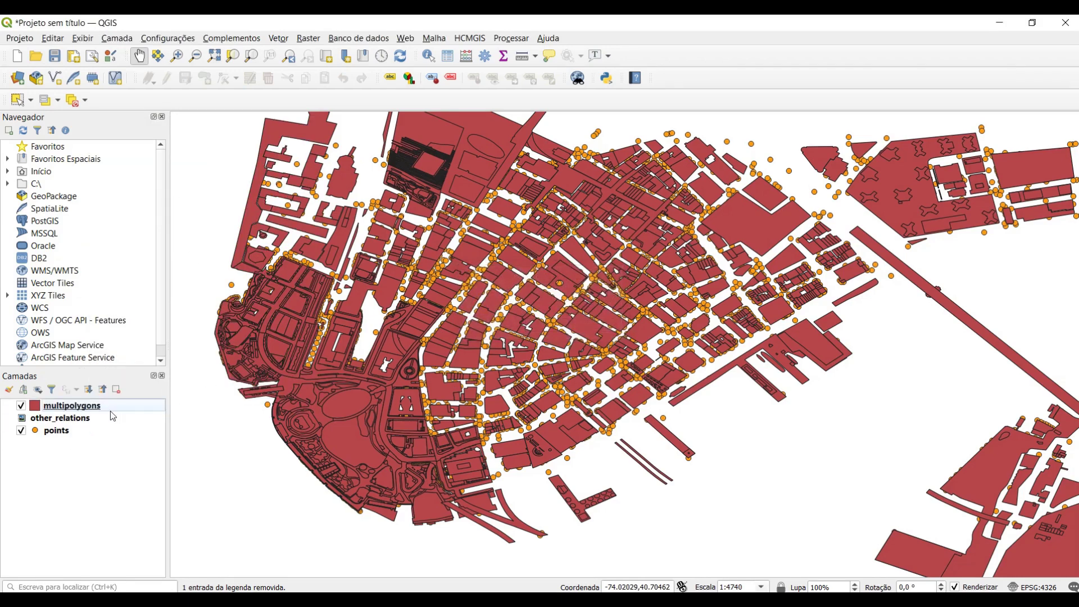
right_click(73, 423)
left_click(143, 278)
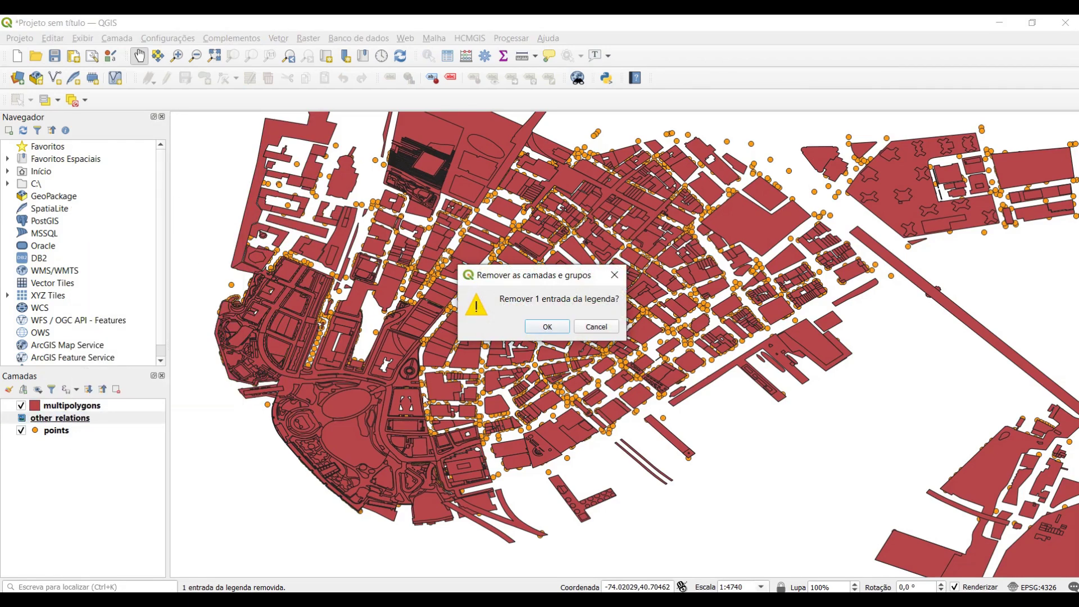
left_click(551, 330)
right_click(49, 420)
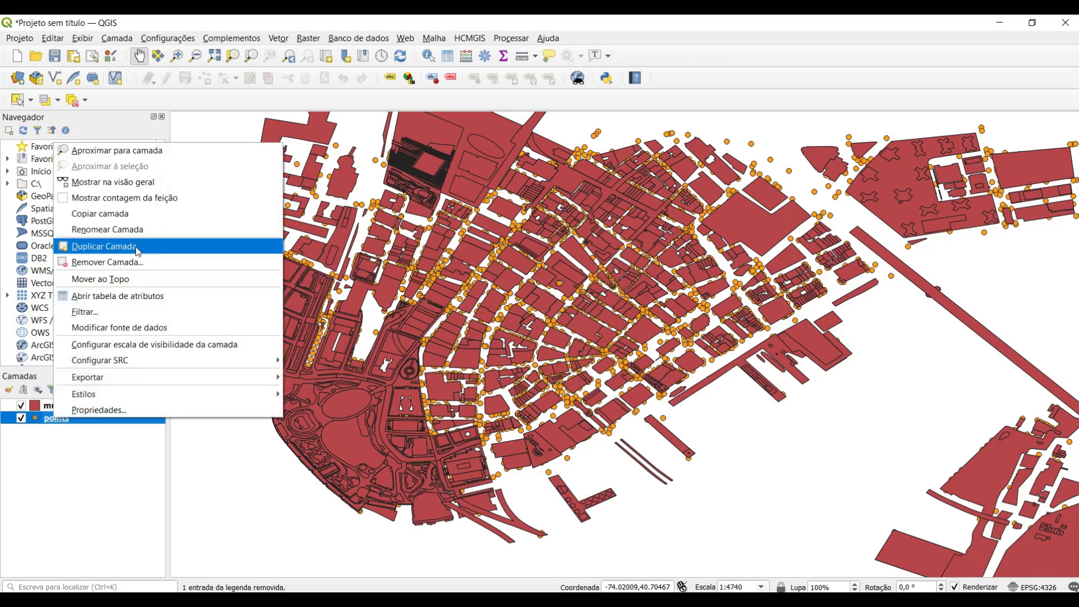
left_click(138, 262)
left_click(546, 327)
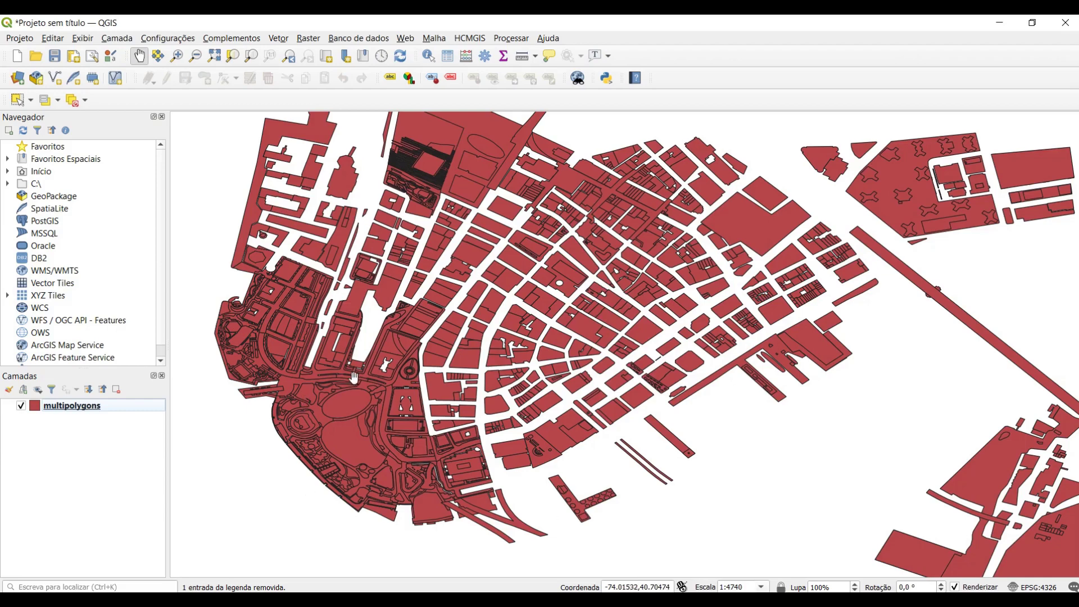
- Add the HCMGIS Google Satellite basemap and move it below the multipolygons layer
left_click(468, 38)
mouse_move(478, 50)
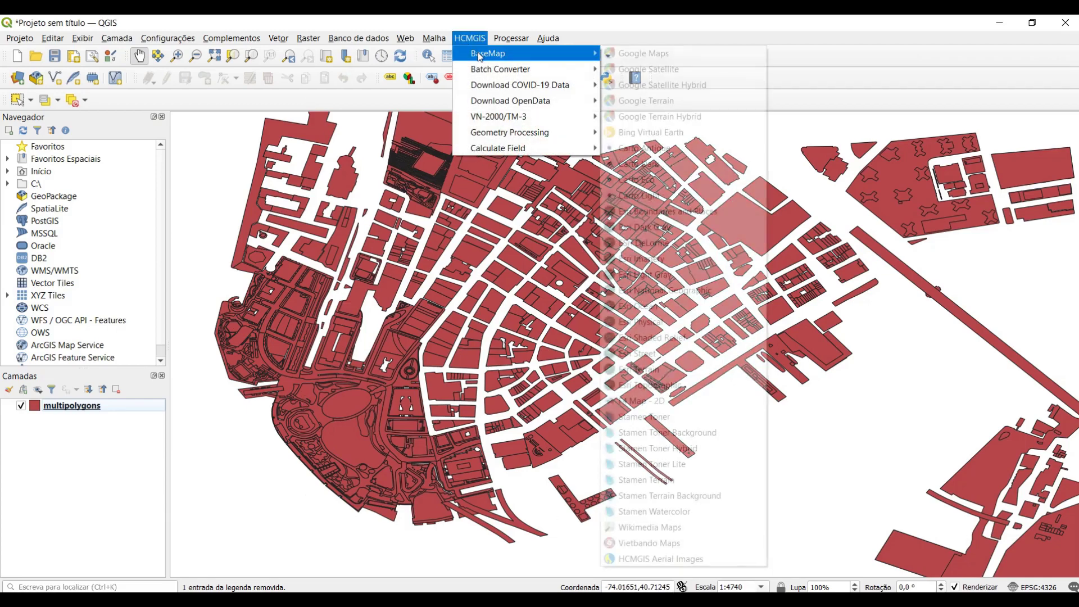
left_click(671, 69)
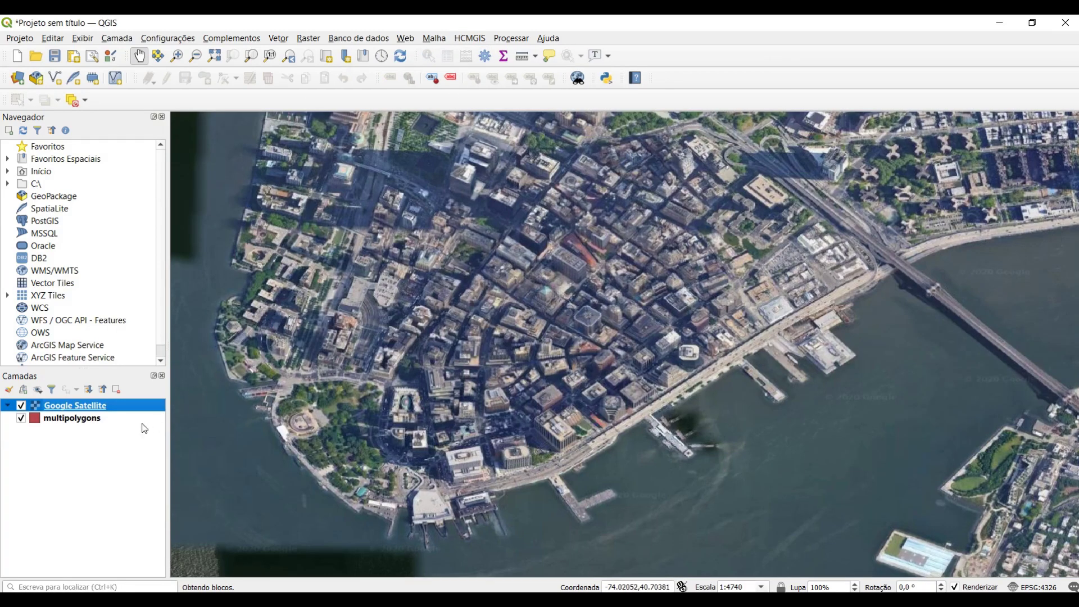
left_click_drag(36, 409, 38, 429)
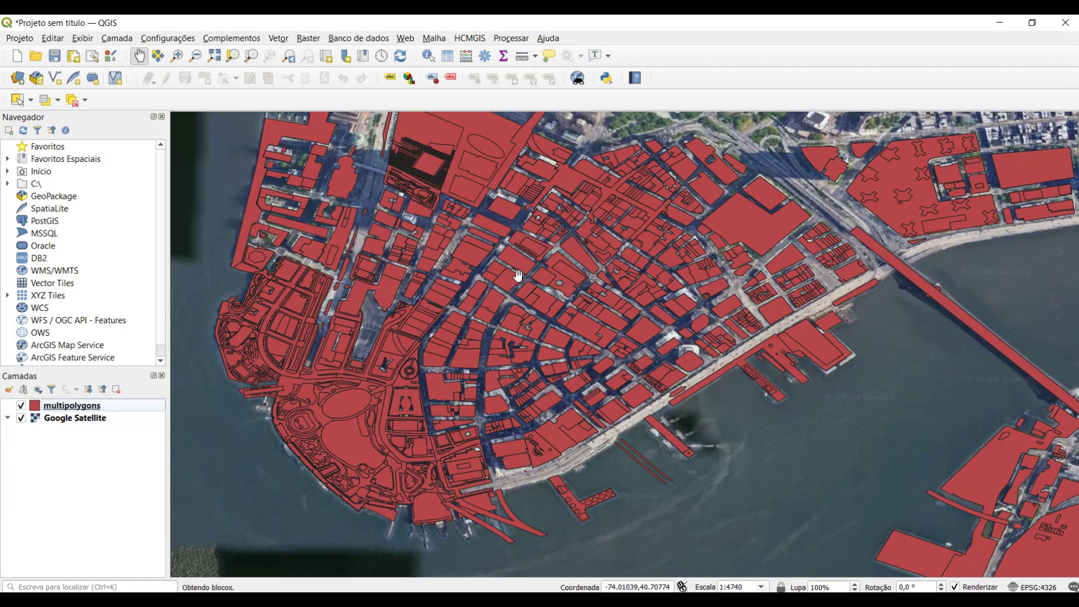
- Save the multipolygons layer's features in KML format as 'New York KML.kml' and load it
right_click(77, 409)
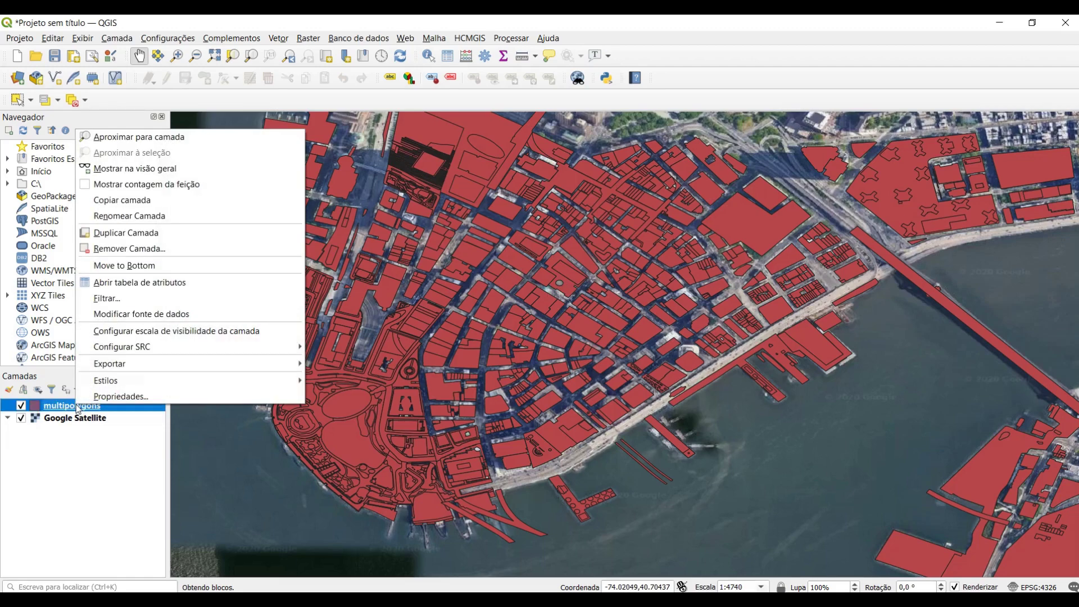
mouse_move(138, 368)
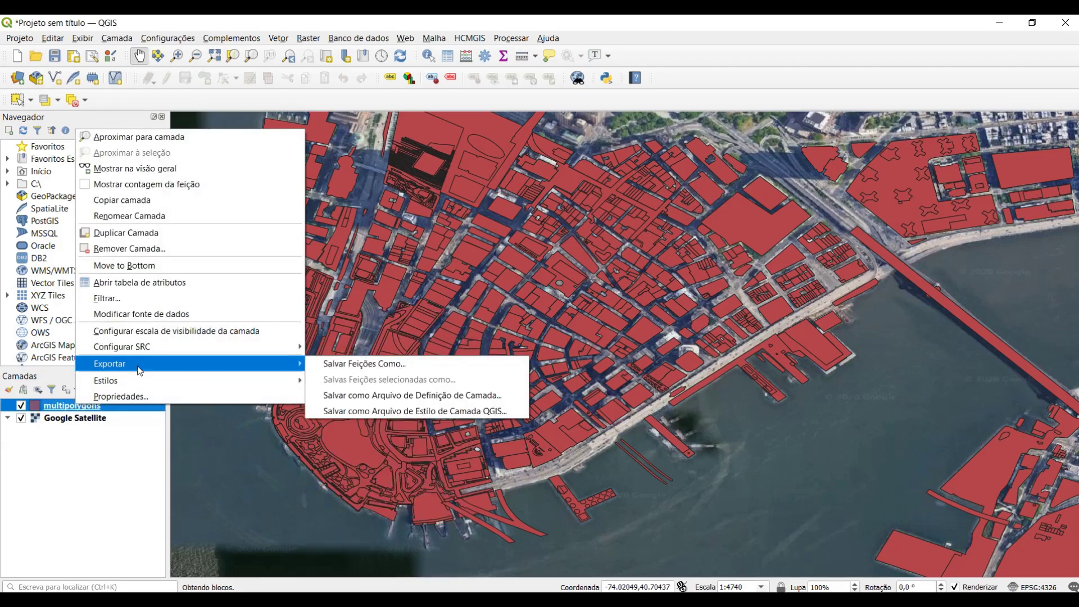
left_click(393, 367)
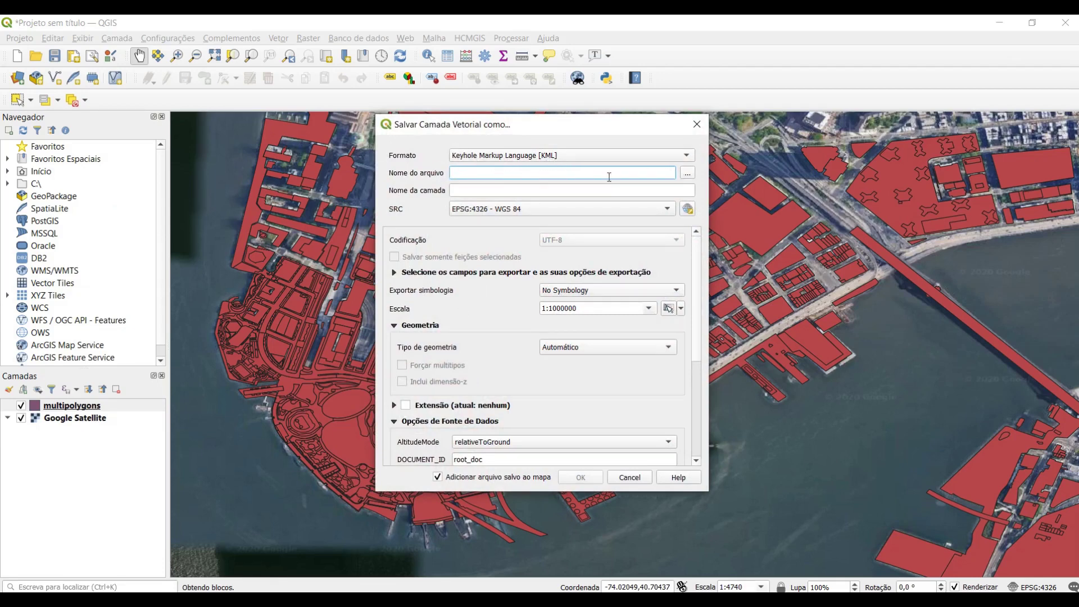
left_click(686, 174)
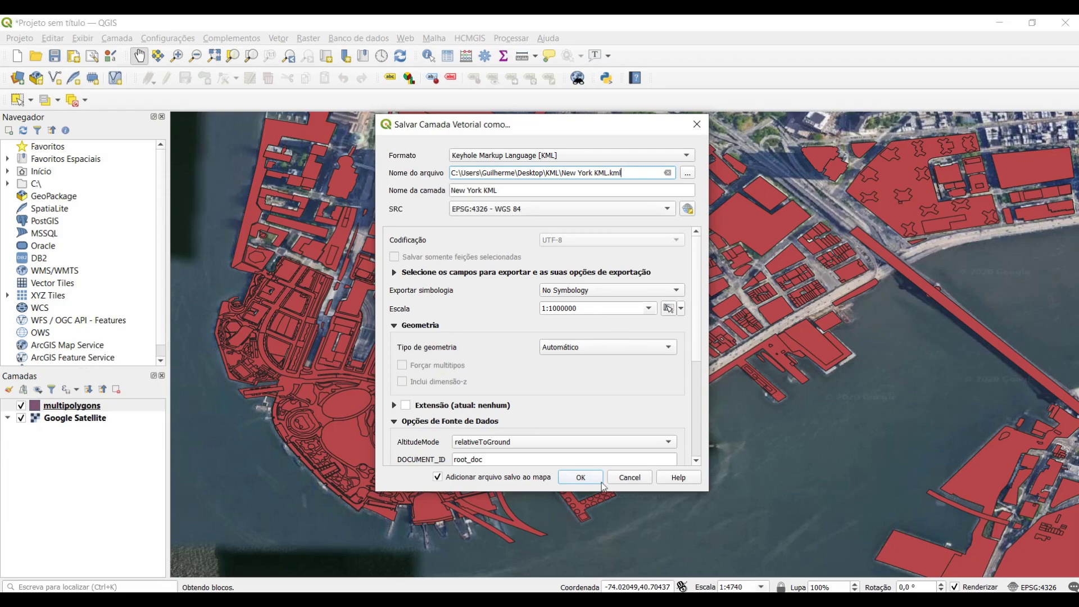
left_click(580, 478)
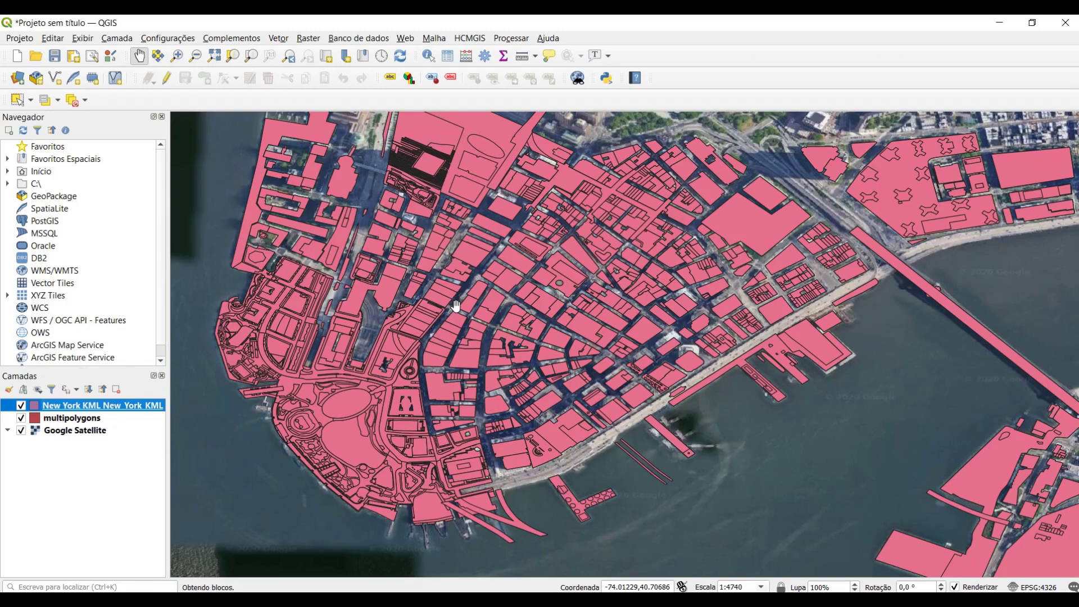
- Identify 14 Wall Street, the New York Stock Exchange, 20 Broad Street and another building
scroll(455, 306, "up", 2)
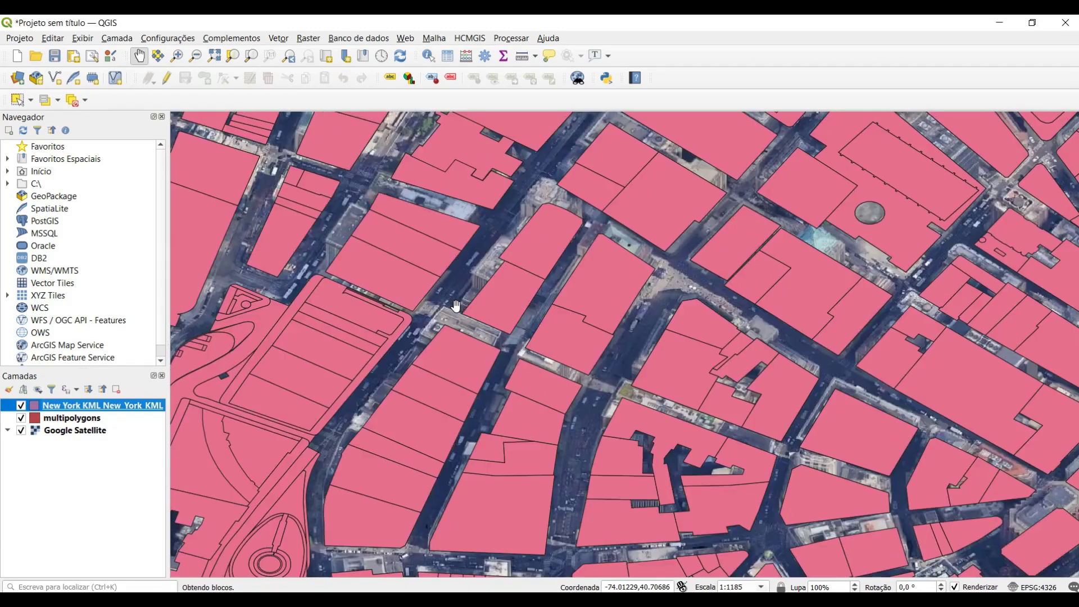
left_click(428, 56)
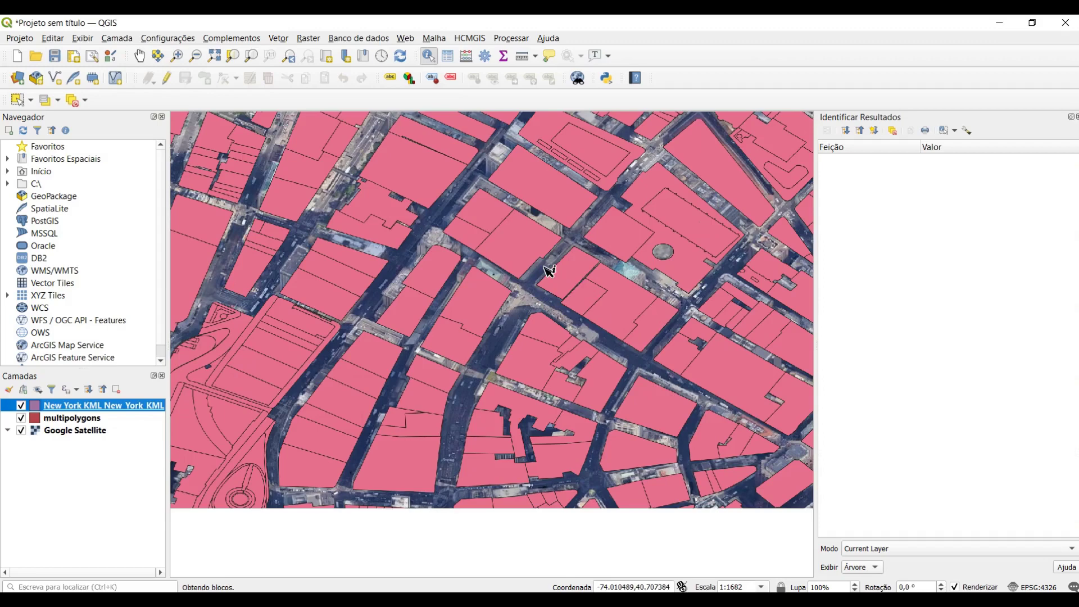
scroll(520, 257, "down", 1)
left_click(522, 249)
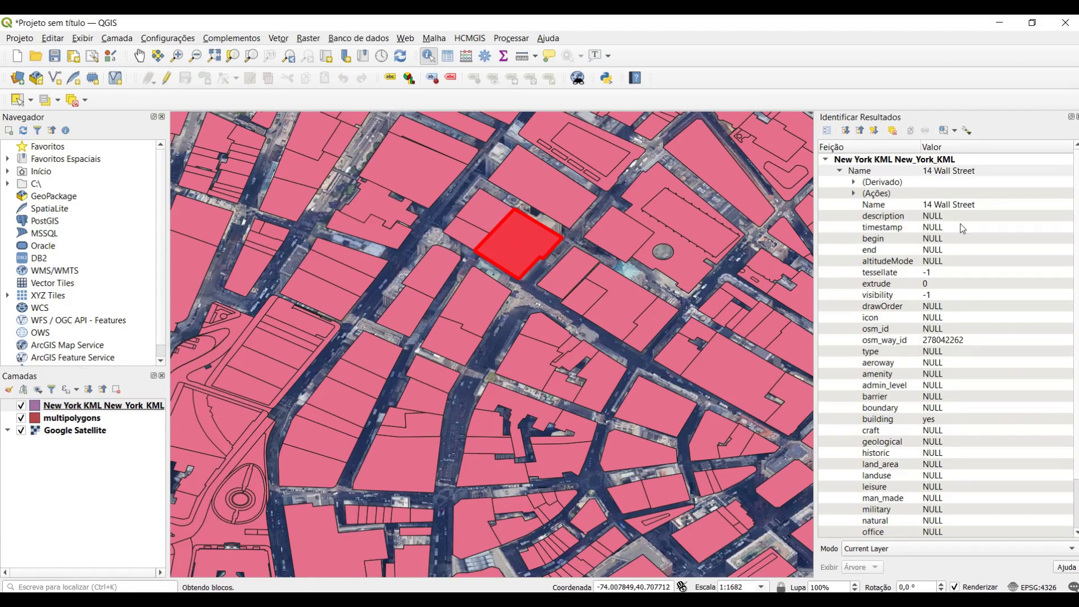
left_click(479, 303)
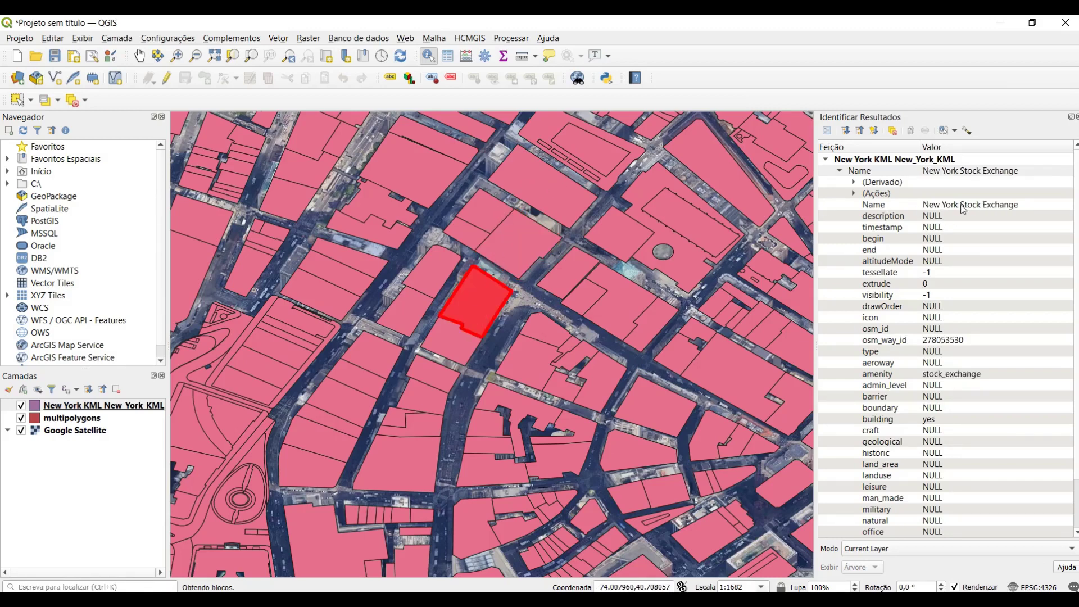
left_click(458, 348)
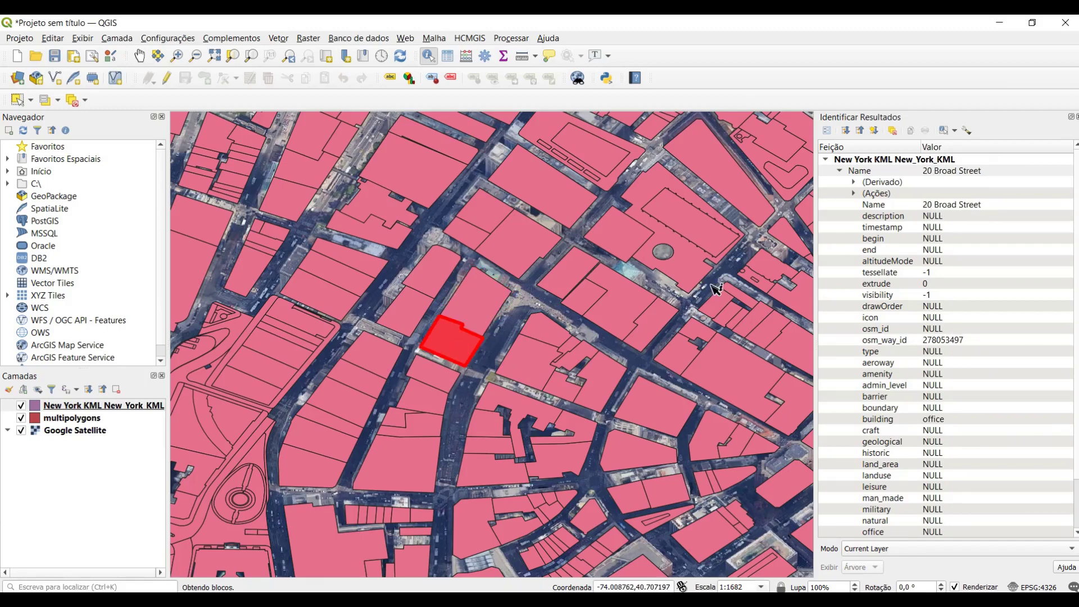
left_click(526, 373)
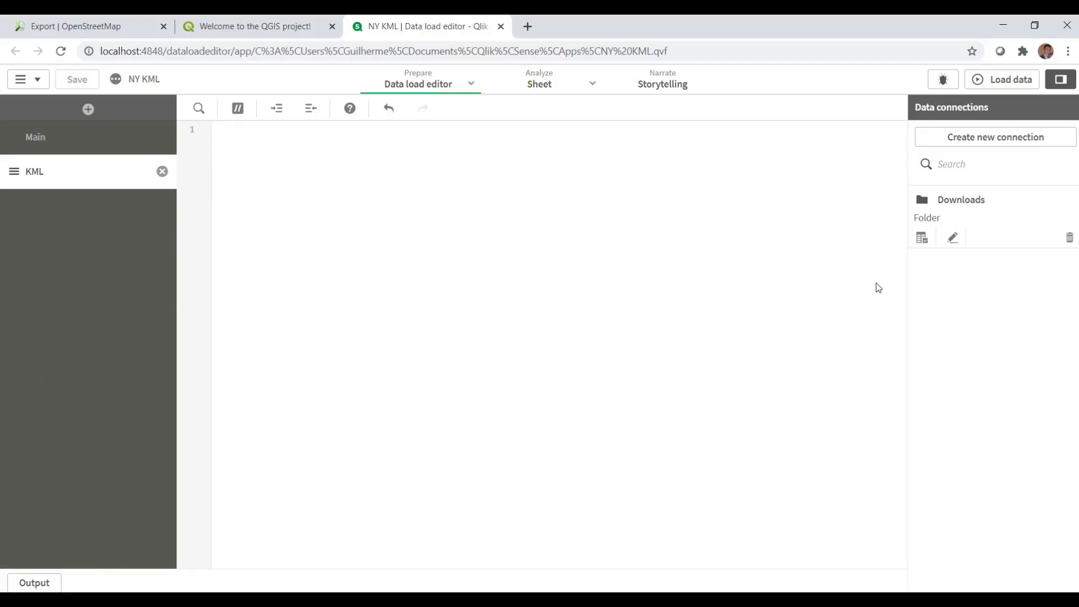
- Select New York KML.kml from the Downloads connection and rename its name field to Name
left_click(922, 238)
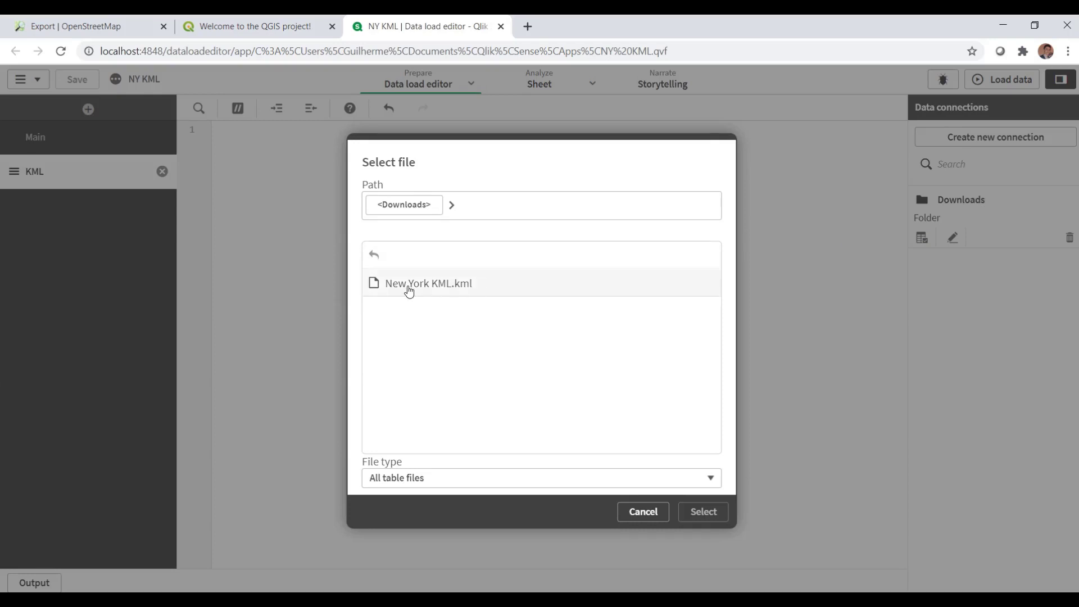
left_click(466, 292)
left_click(703, 512)
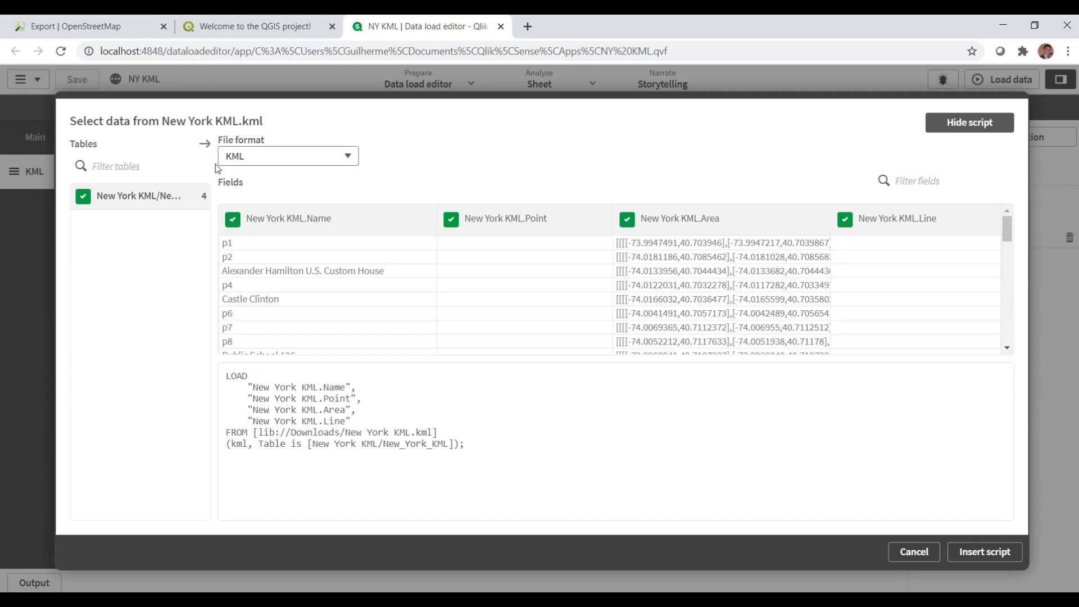
double_click(320, 218)
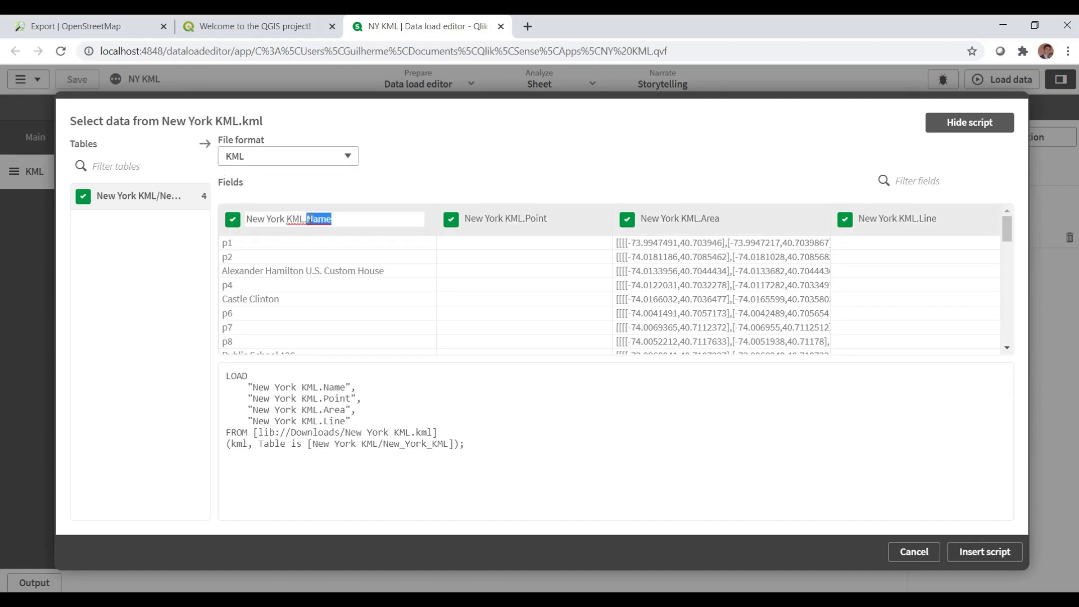
triple_click(310, 219)
type("Name")
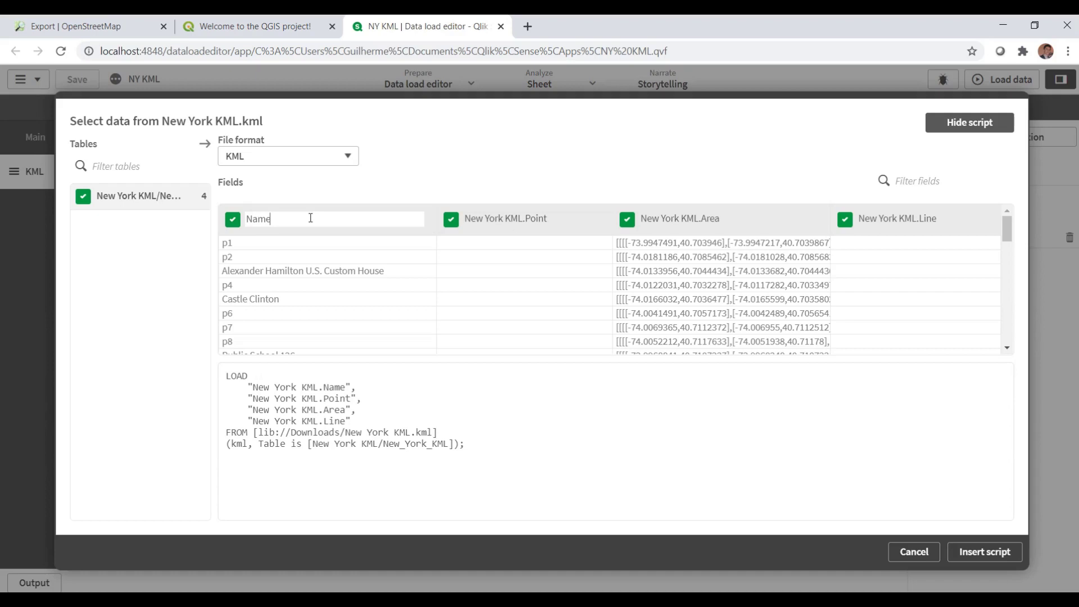
key("Return")
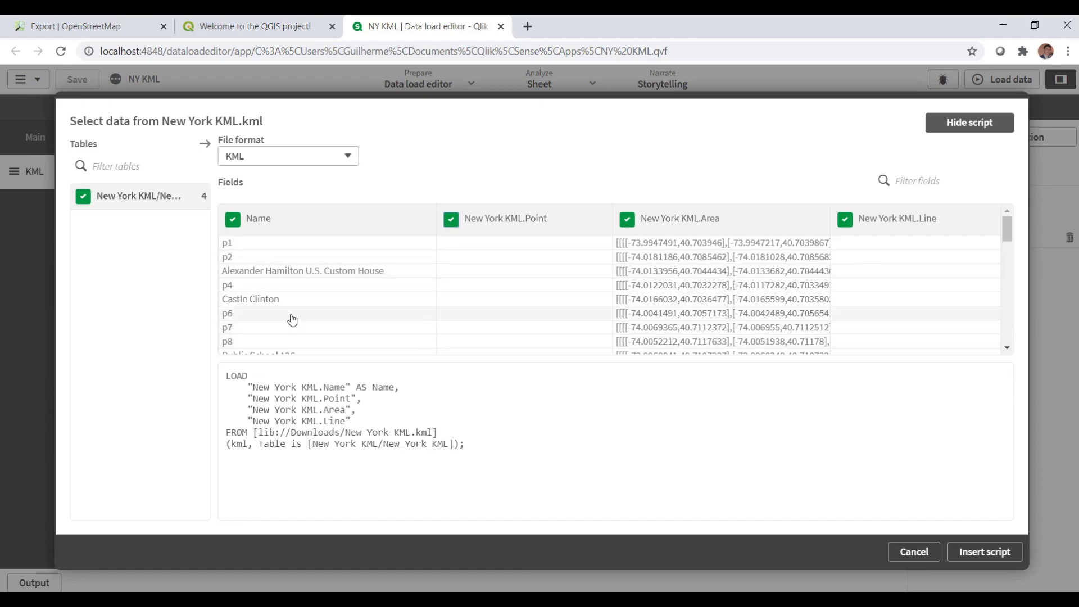
- Exclude Point and Line, rename the area field to Area, and insert the load script
double_click(511, 219)
left_click(451, 219)
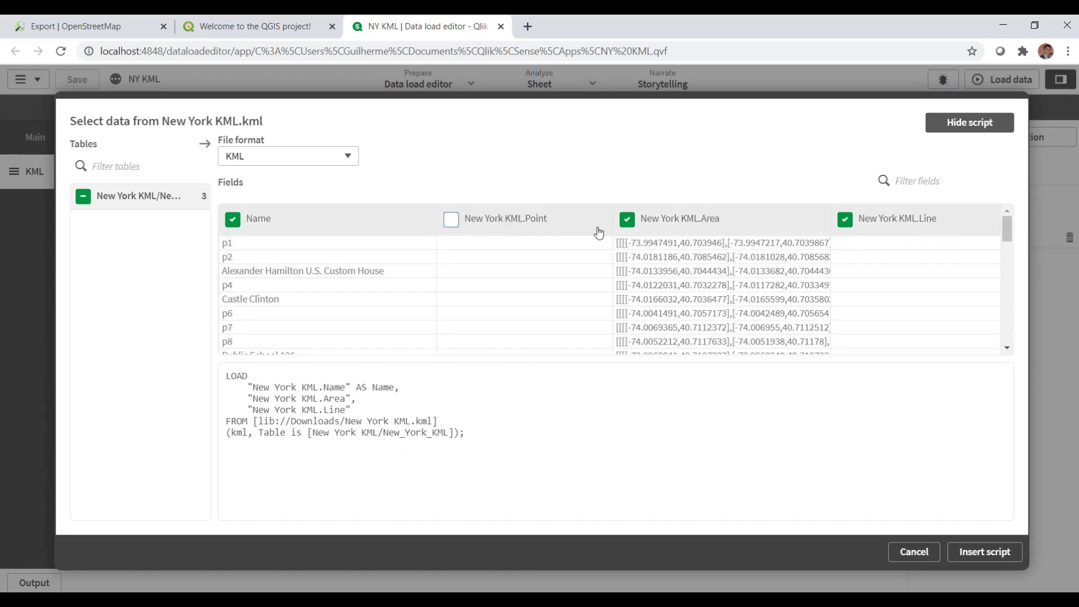
left_click(657, 218)
key("ctrl+a")
type("Area")
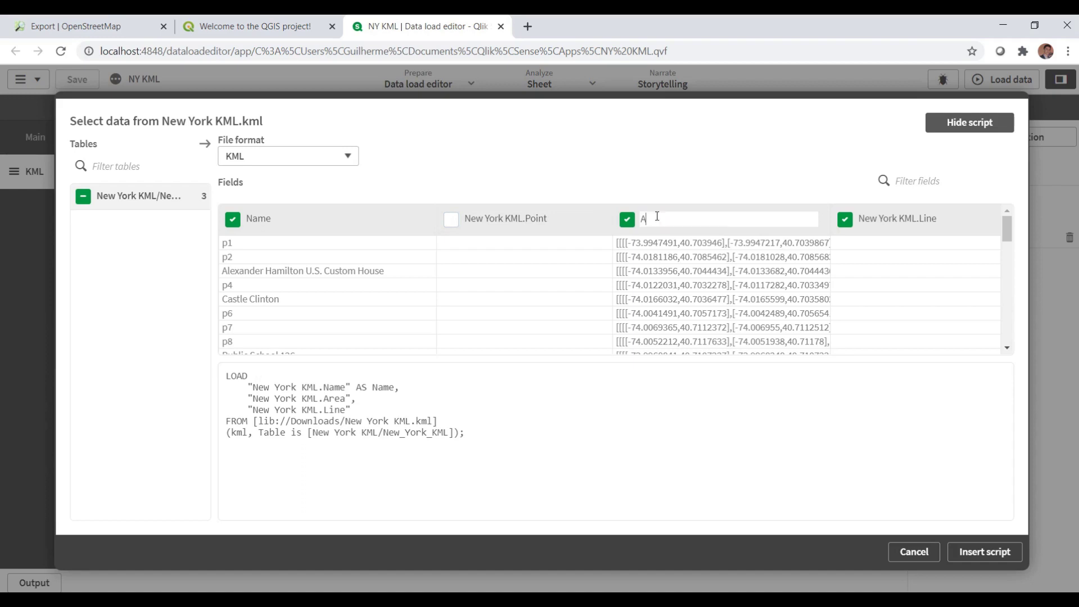
key("Return")
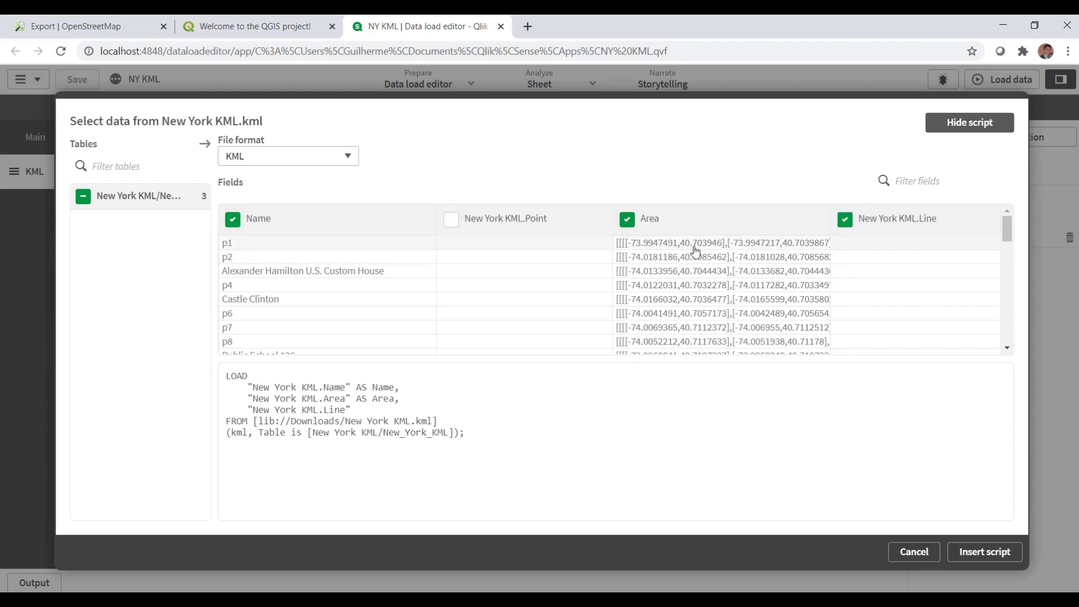
left_click(845, 219)
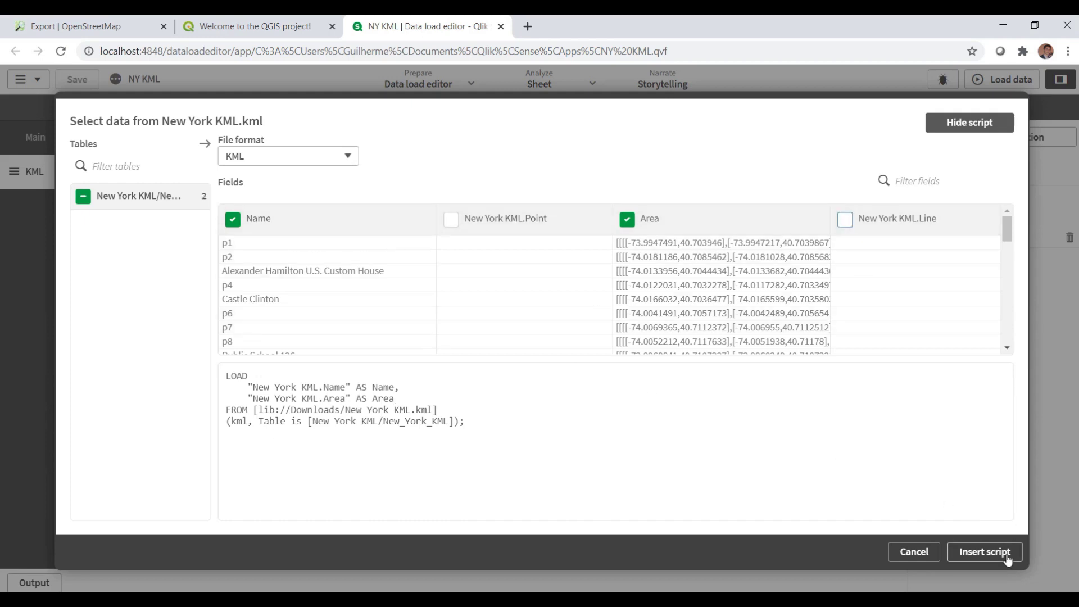
left_click(985, 552)
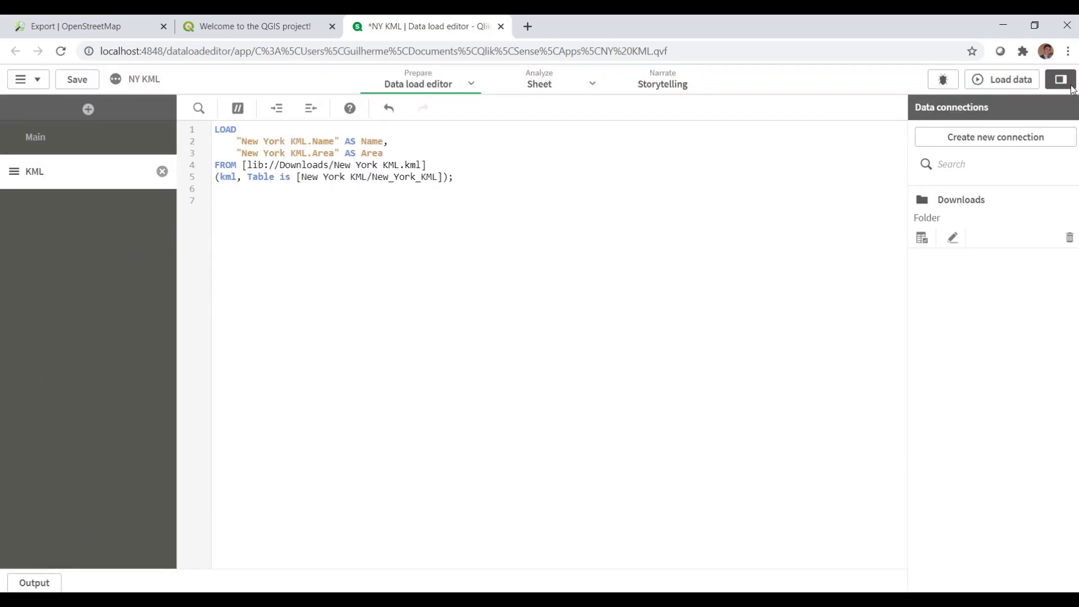
- Load the data, then place a map and a left-side filter pane on the sheet
left_click(1017, 80)
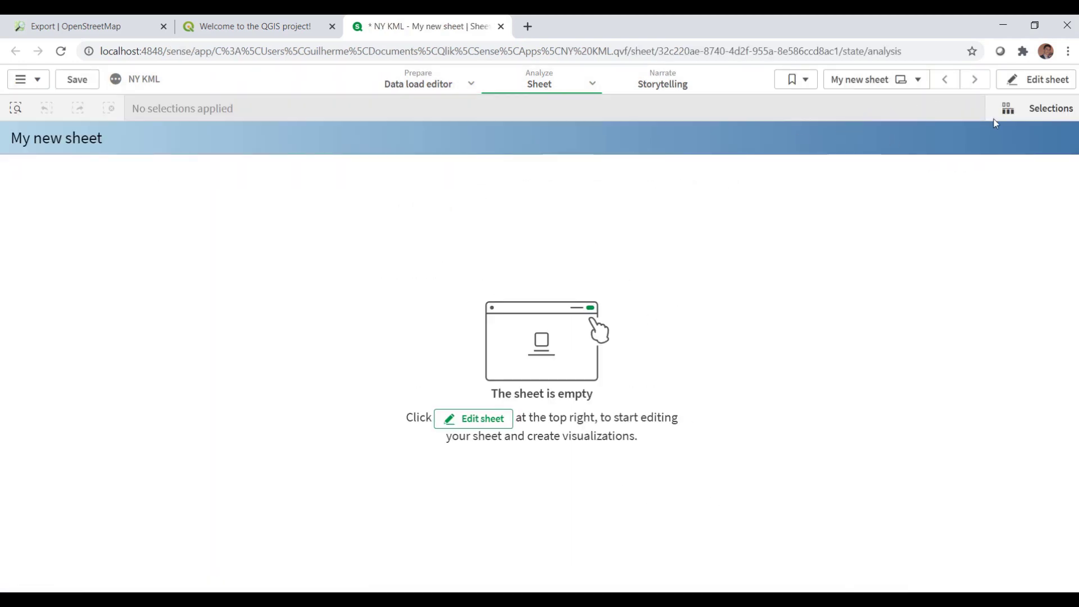
left_click(1045, 80)
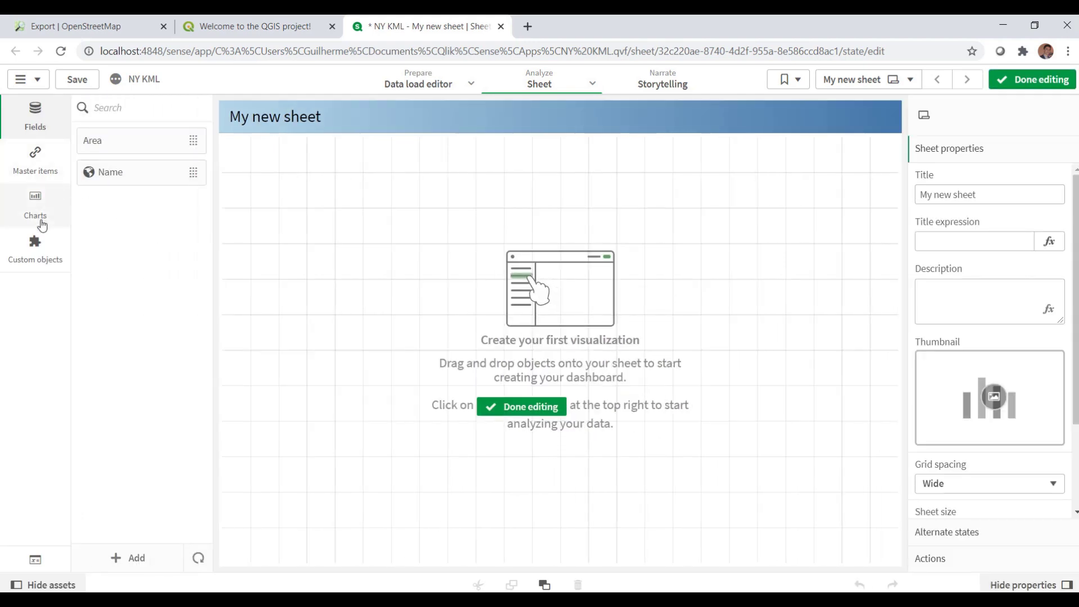
left_click(43, 225)
left_click_drag(117, 521, 661, 318)
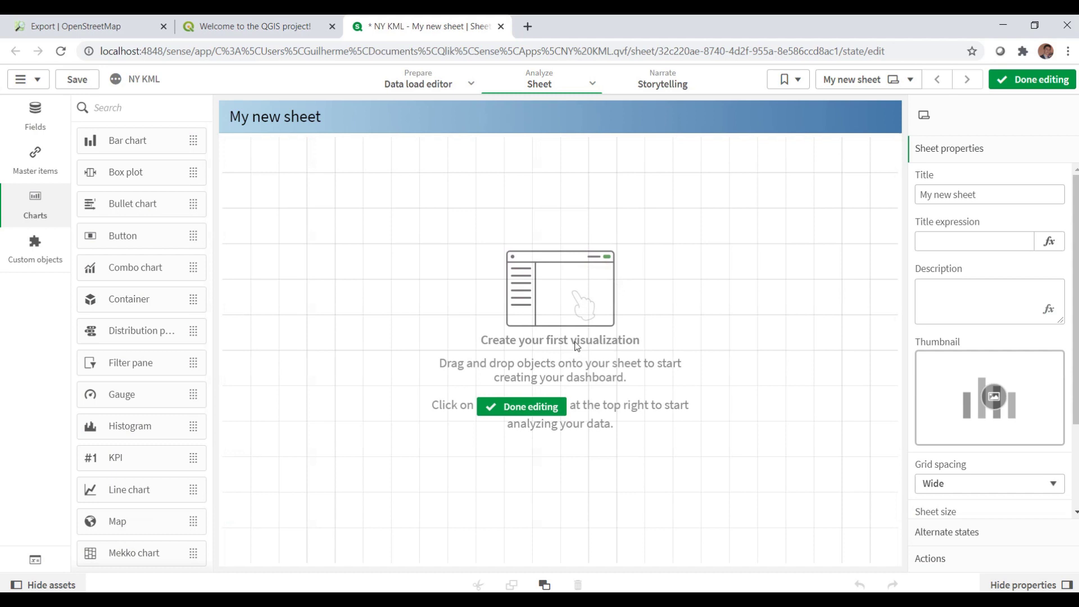
left_click_drag(113, 361, 304, 561)
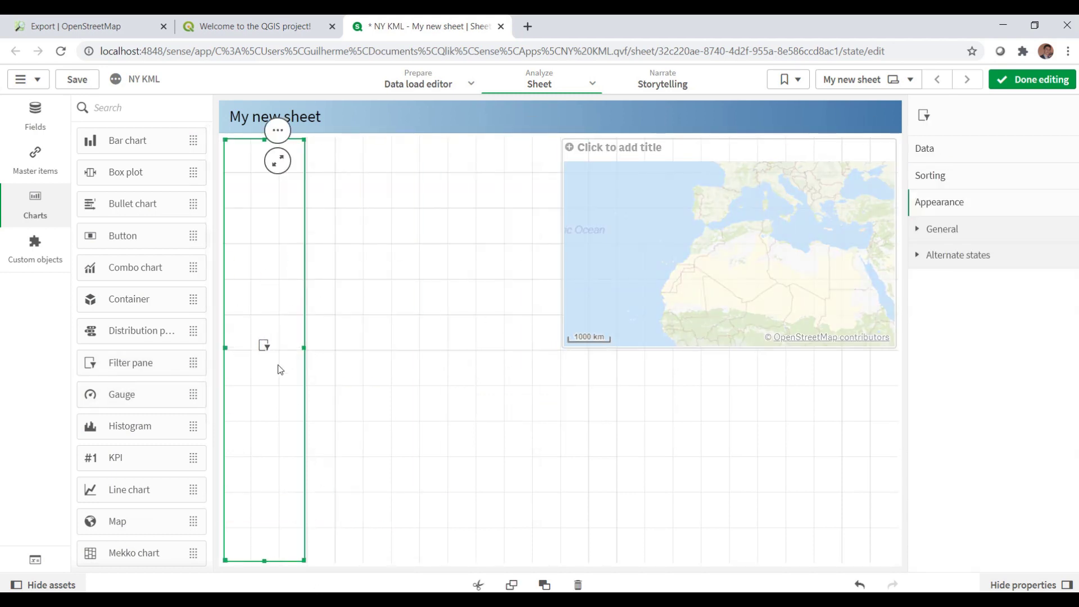
- Give the filter pane the Name field and enlarge the map to fill the sheet
left_click(961, 149)
left_click(965, 213)
type("N")
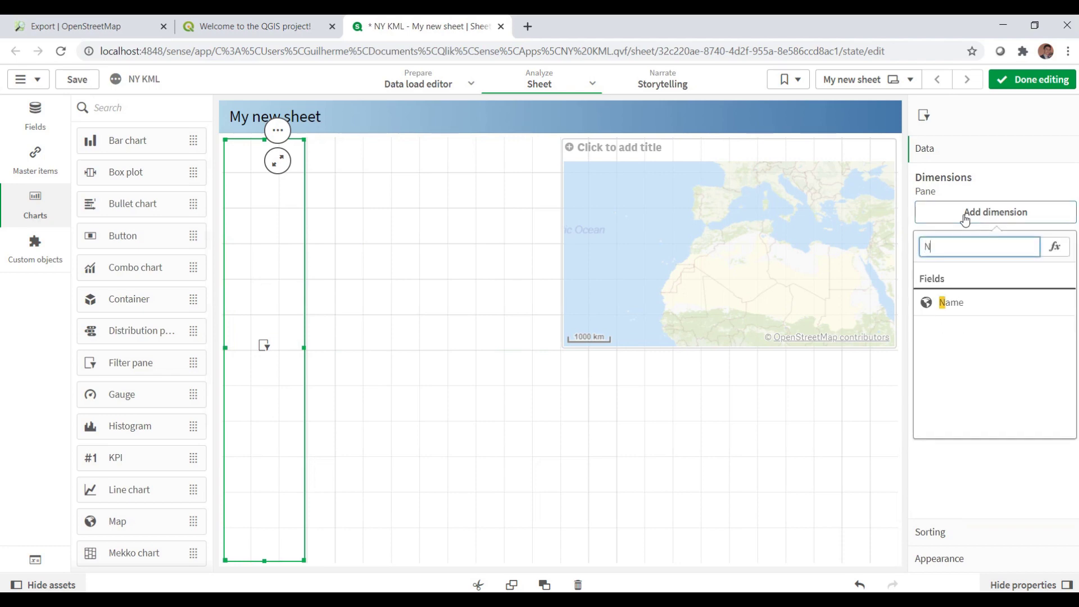
type("ame")
left_click(947, 303)
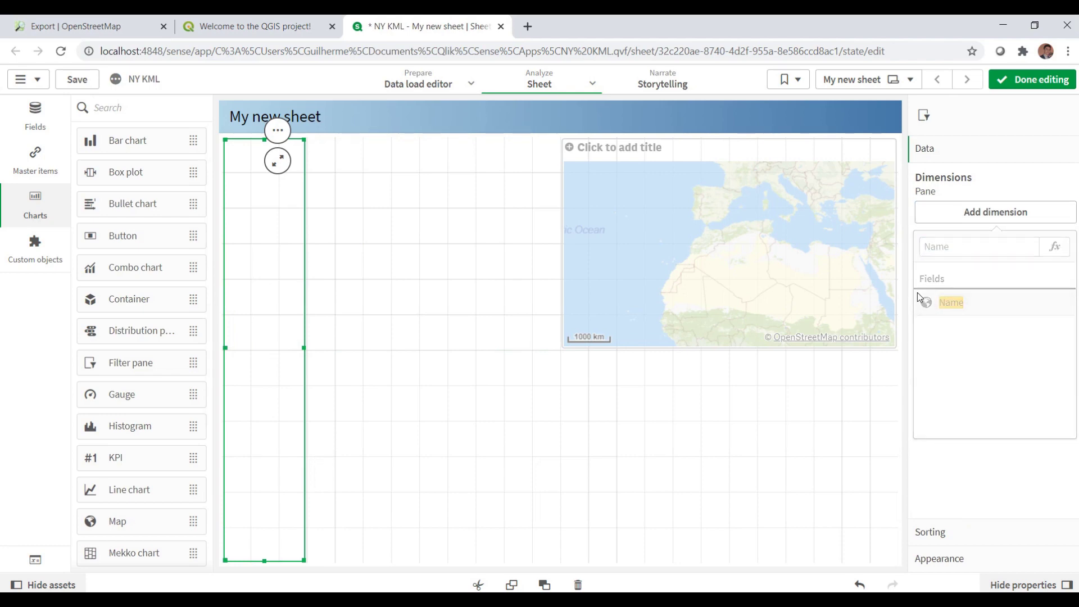
left_click(788, 261)
left_click_drag(560, 350, 338, 561)
left_click(942, 149)
- Add an area layer using the Area field, with max visible objects set to 20000
left_click(989, 247)
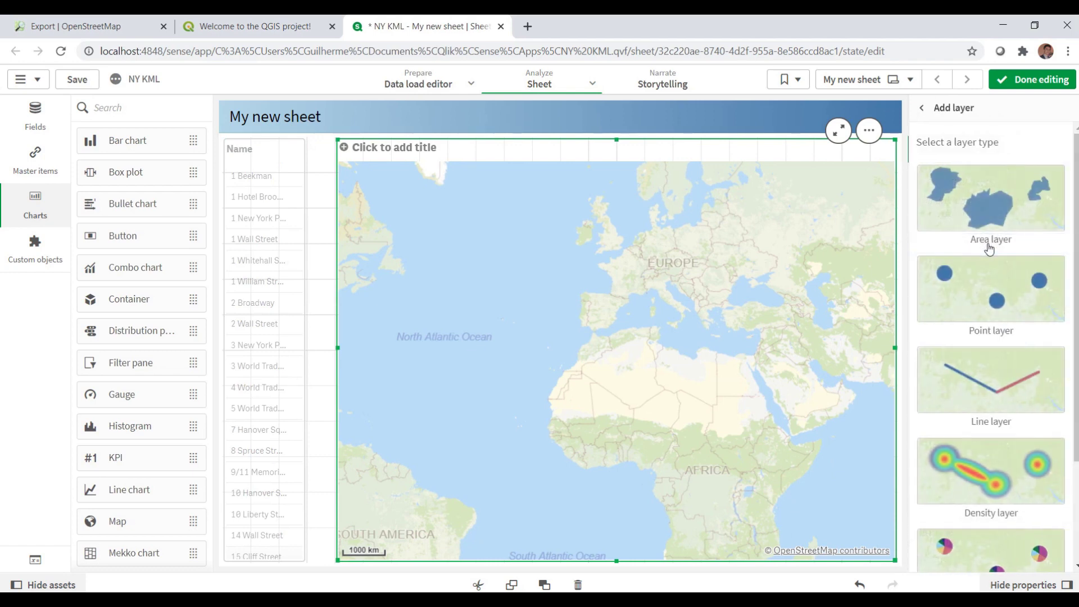
left_click(972, 201)
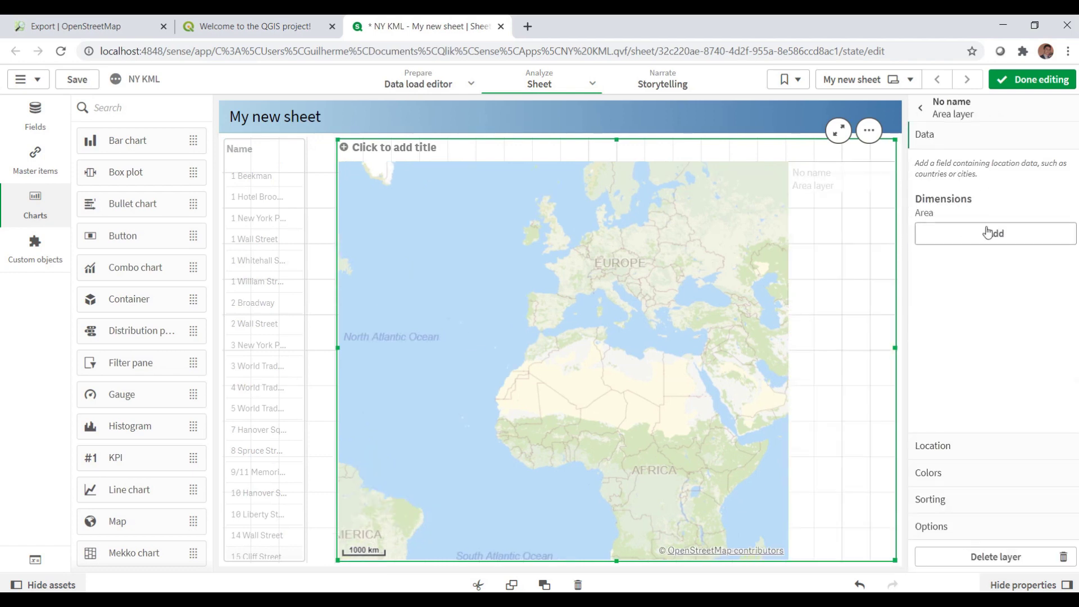
left_click(994, 233)
left_click(964, 330)
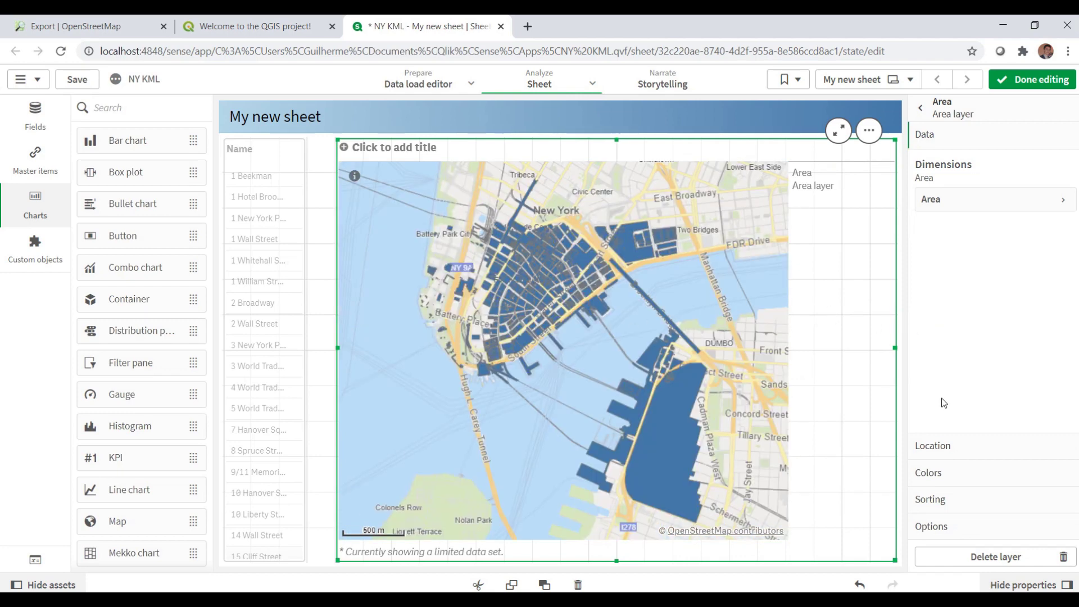
left_click(984, 530)
left_click(942, 269)
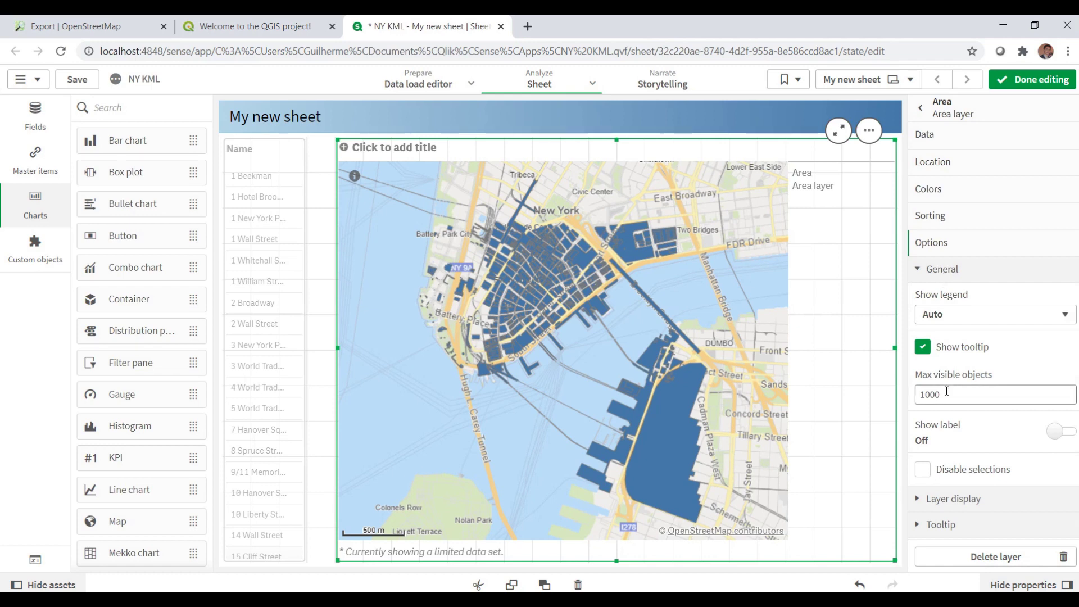
left_click_drag(926, 395, 919, 395)
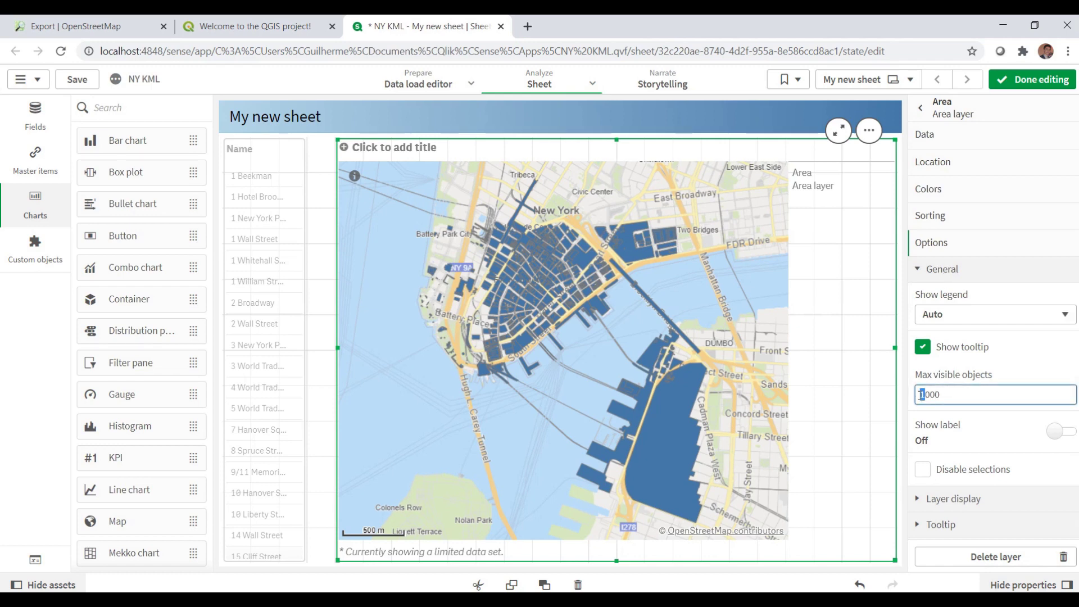
key("Tab")
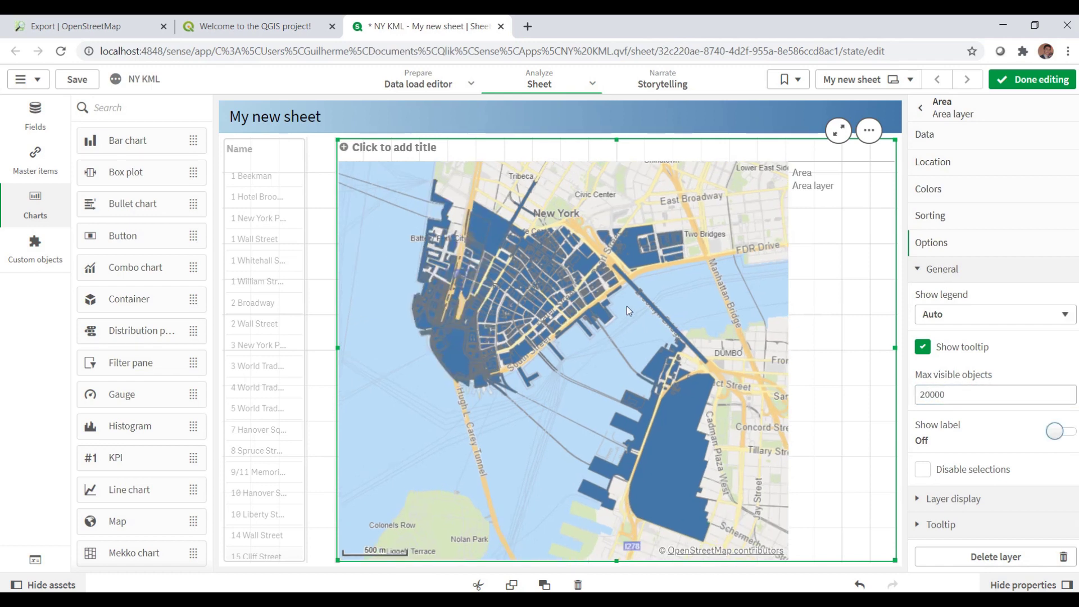
- Colour the areas by dimension Name with persistent colours and the 100-colour scheme
left_click(970, 196)
left_click(983, 260)
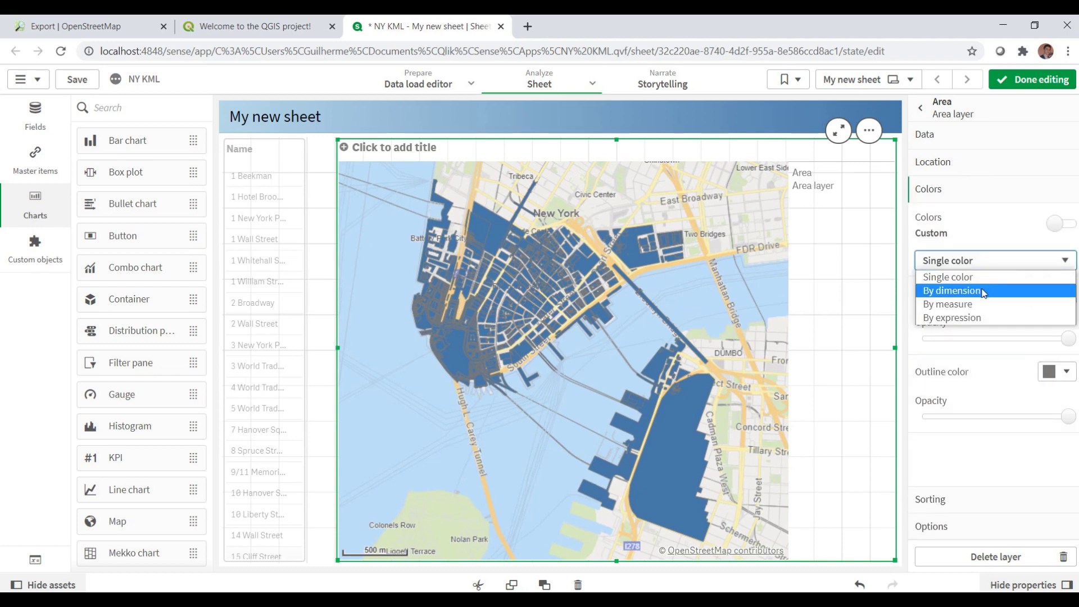
left_click(983, 288)
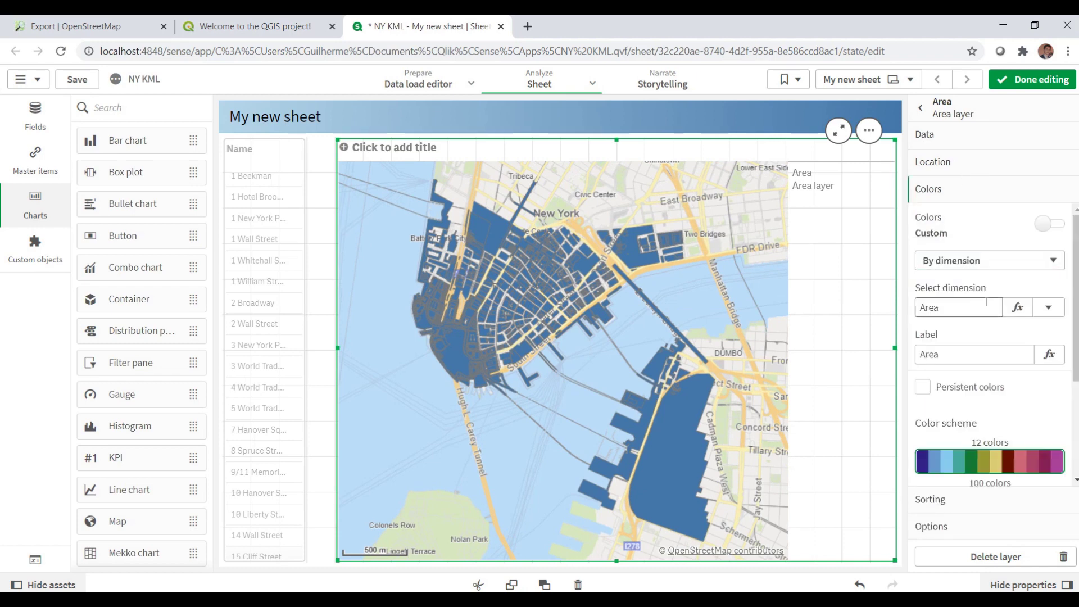
left_click(1048, 309)
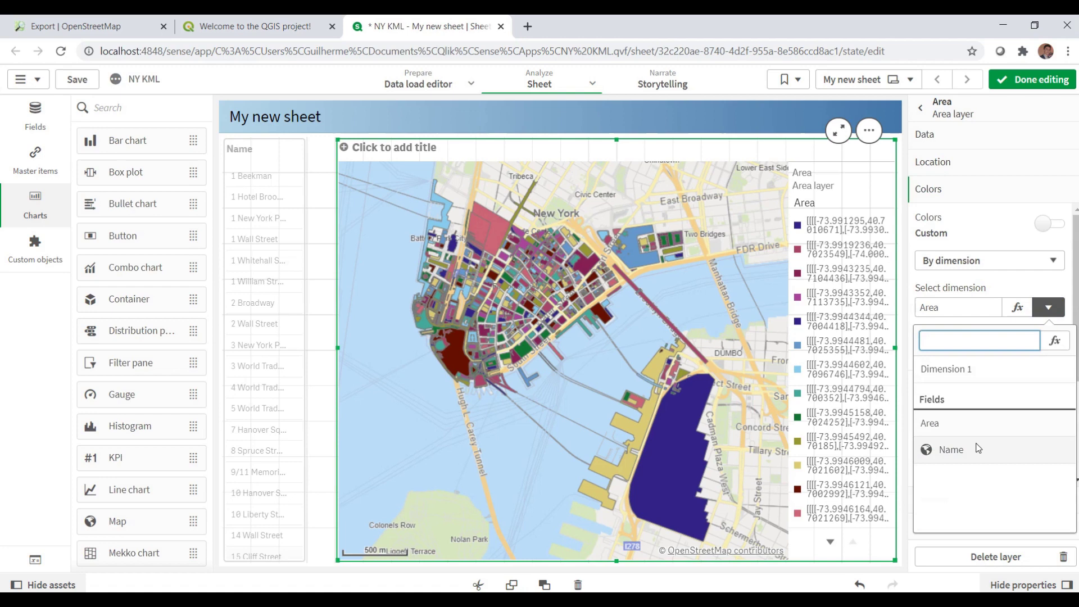
left_click(951, 449)
left_click(968, 188)
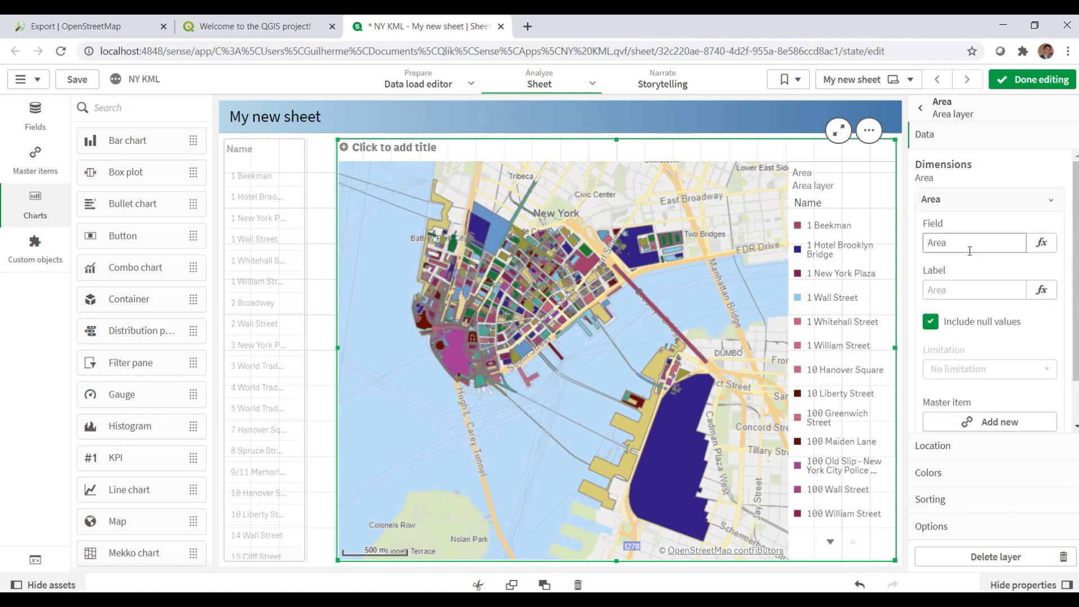
type("Name")
key("Return")
left_click(954, 469)
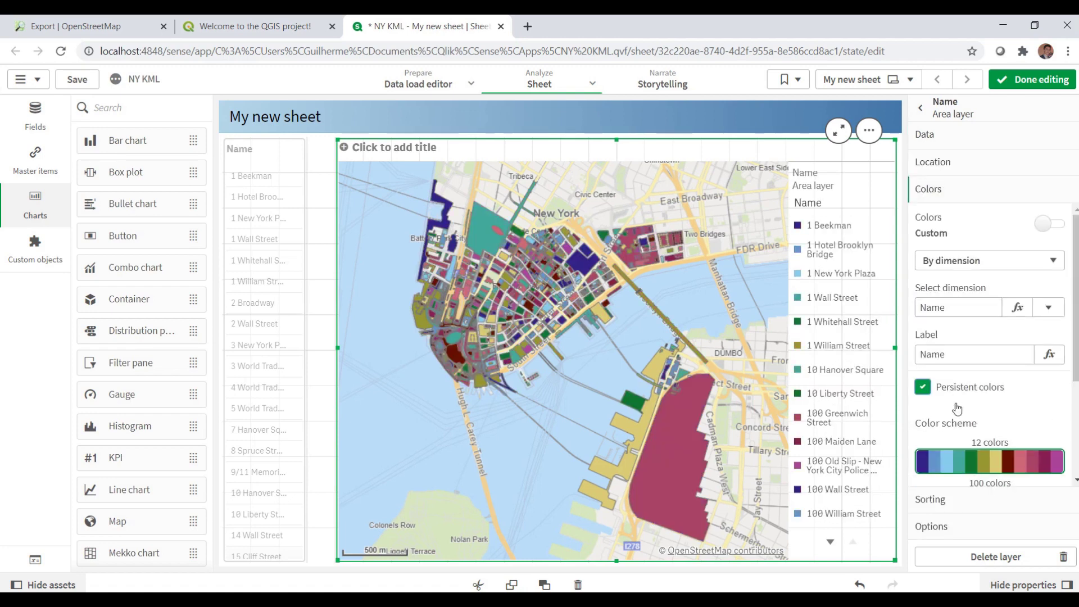
scroll(990, 338, "down", 2)
left_click(989, 431)
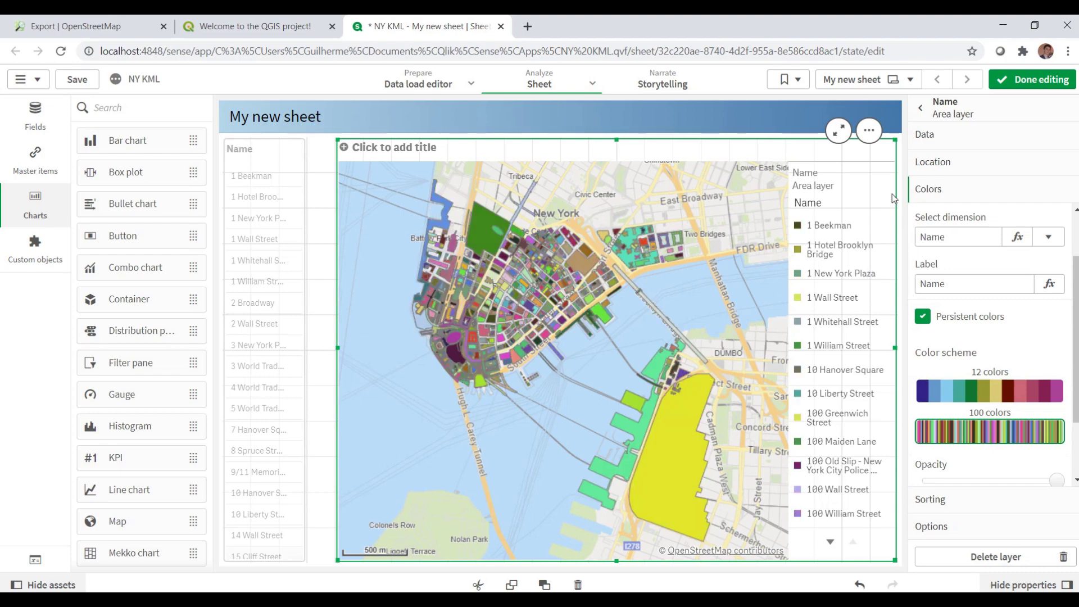
- Finish editing and select the names matching 'Bank' in the Name filter pane
left_click(1003, 76)
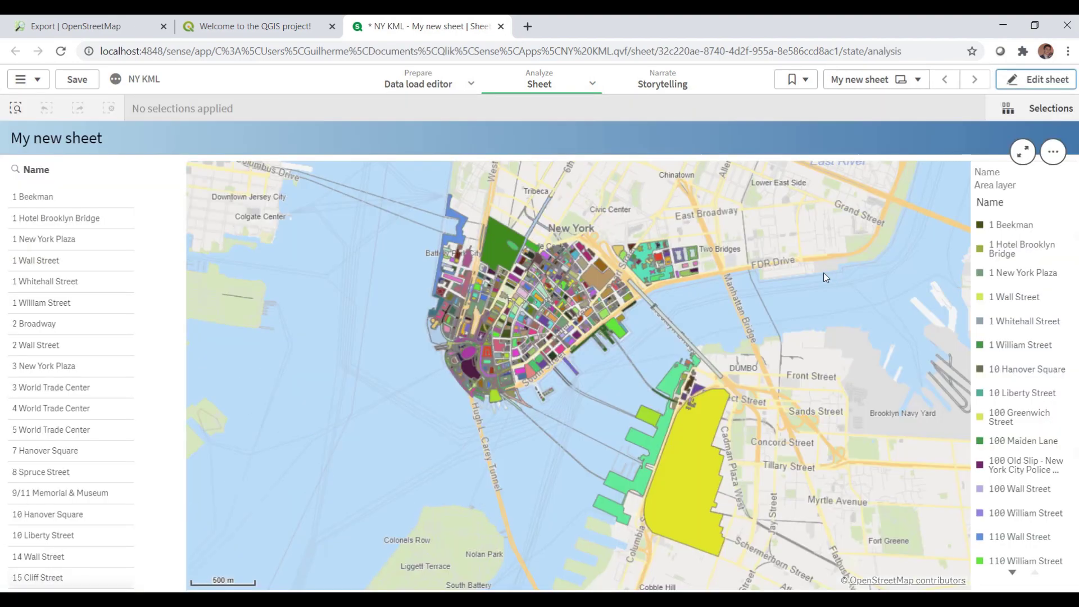
left_click(17, 172)
type("Bank")
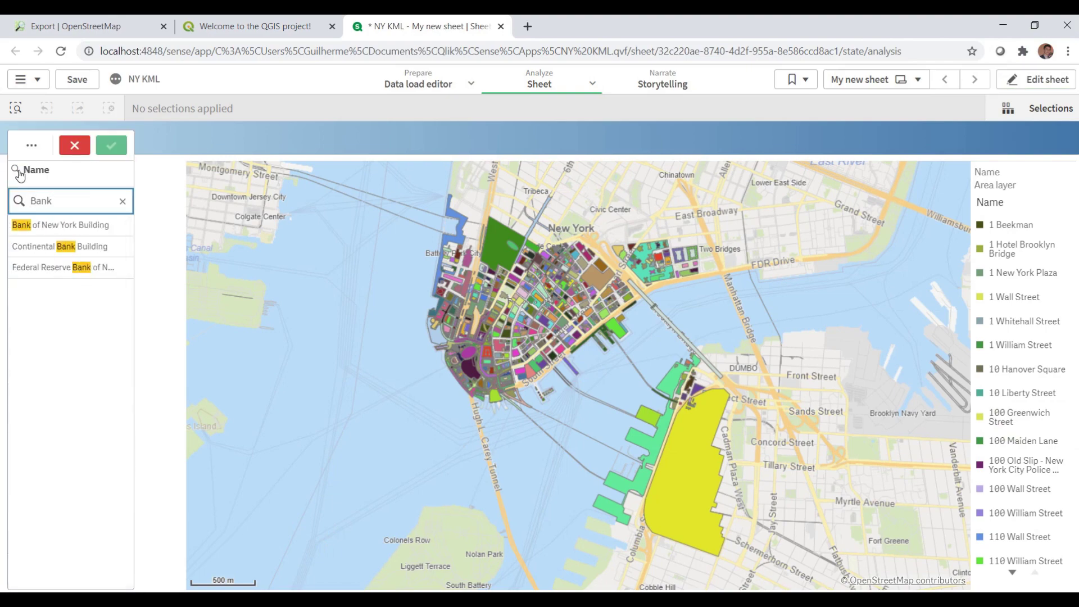
key("Return")
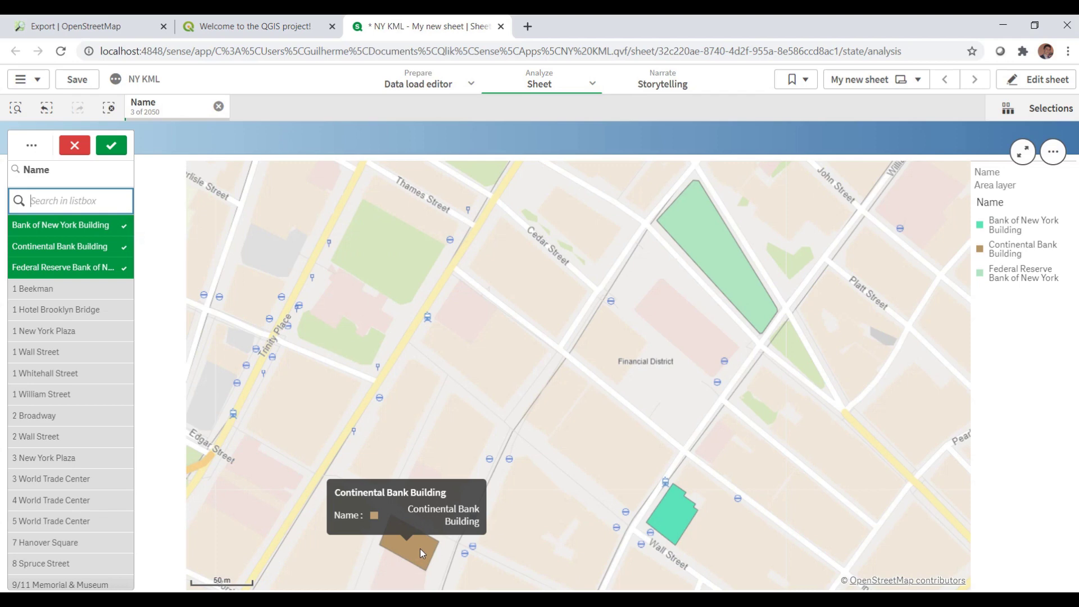
mouse_move(680, 523)
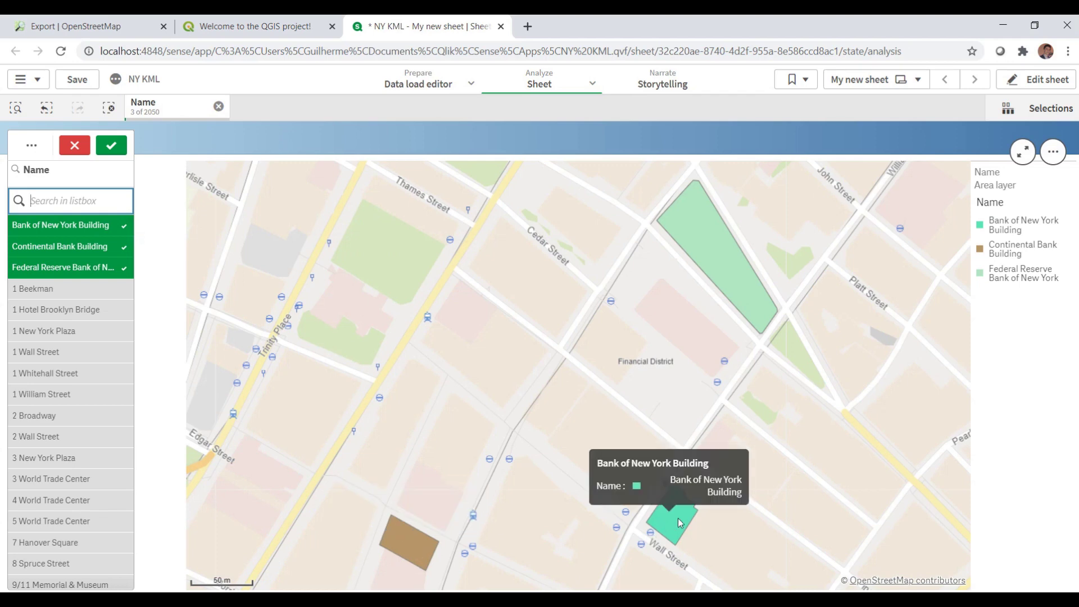
mouse_move(743, 285)
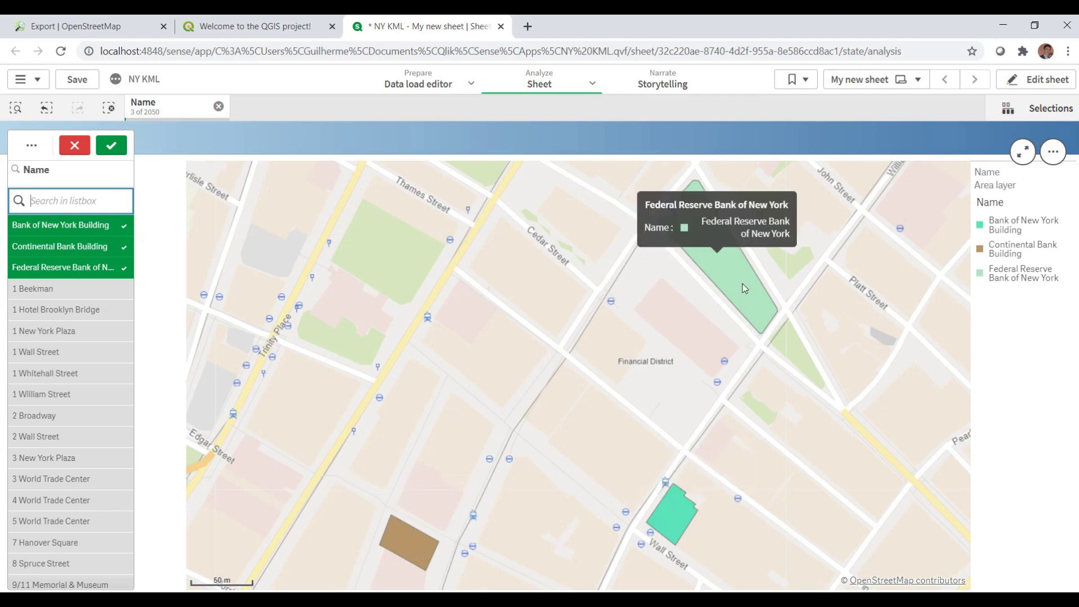